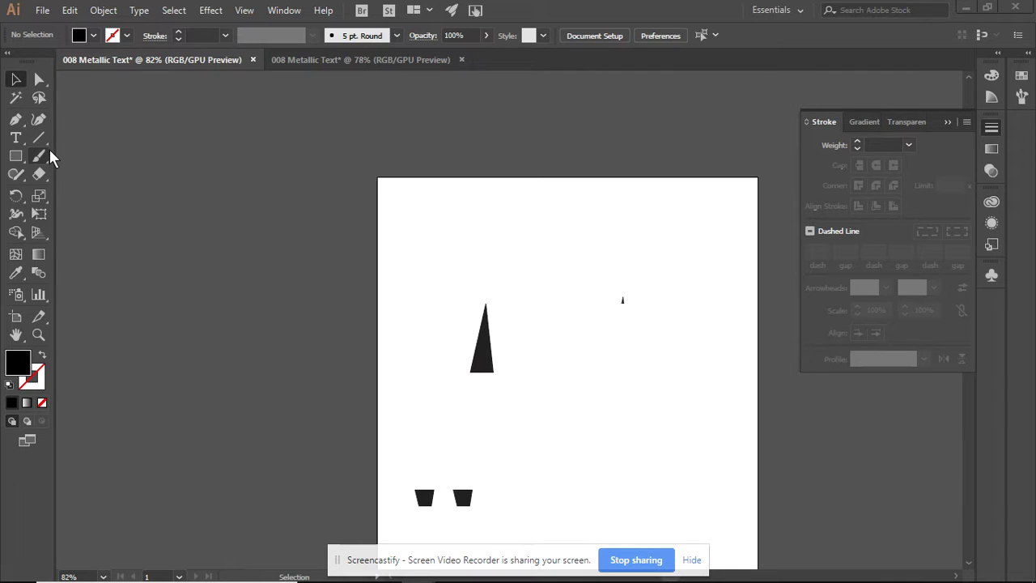
Select the Type tool in the toolbar.
{"action": "left_click", "coordinate": [16, 139]}
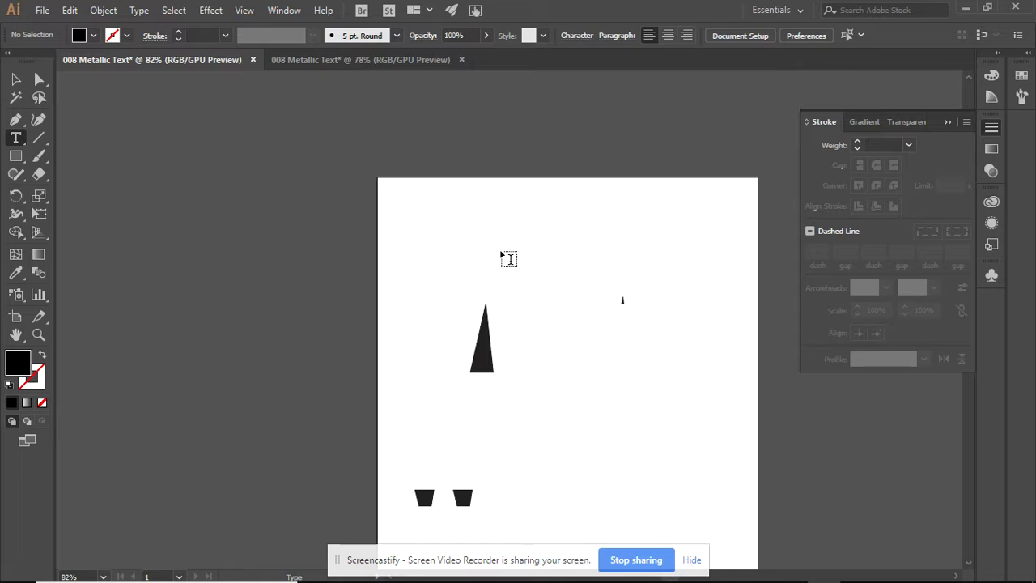
Choose Elephant as the font from the Type menu.
{"action": "left_click", "coordinate": [142, 11]}
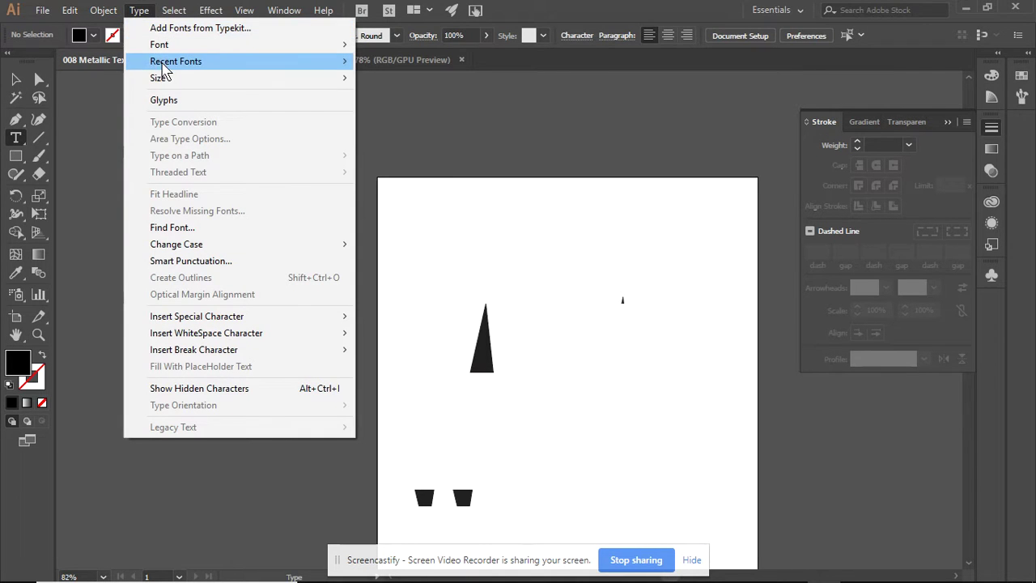
{"action": "mouse_move", "coordinate": [165, 64]}
{"action": "mouse_move", "coordinate": [166, 47]}
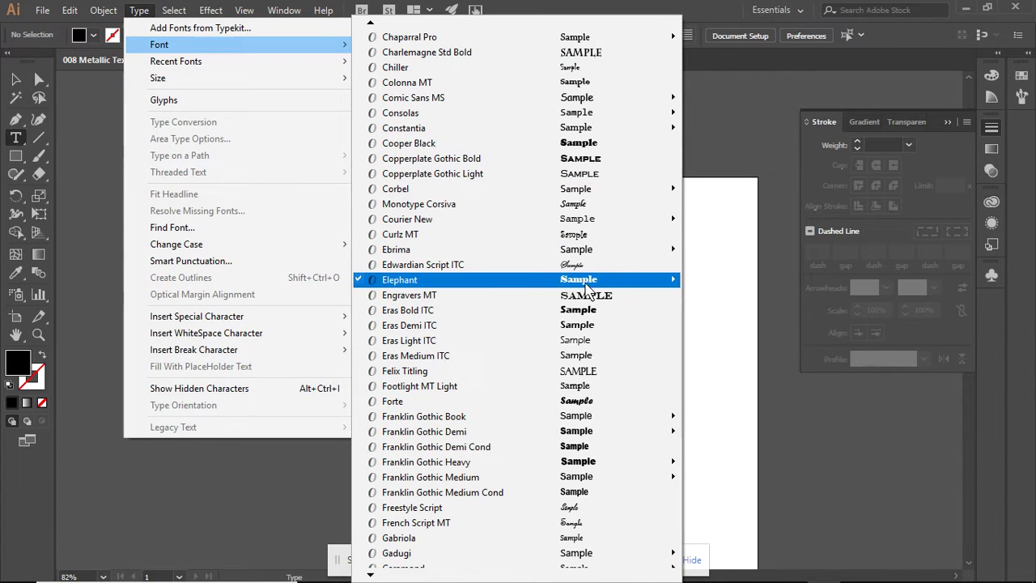
{"action": "mouse_move", "coordinate": [584, 282]}
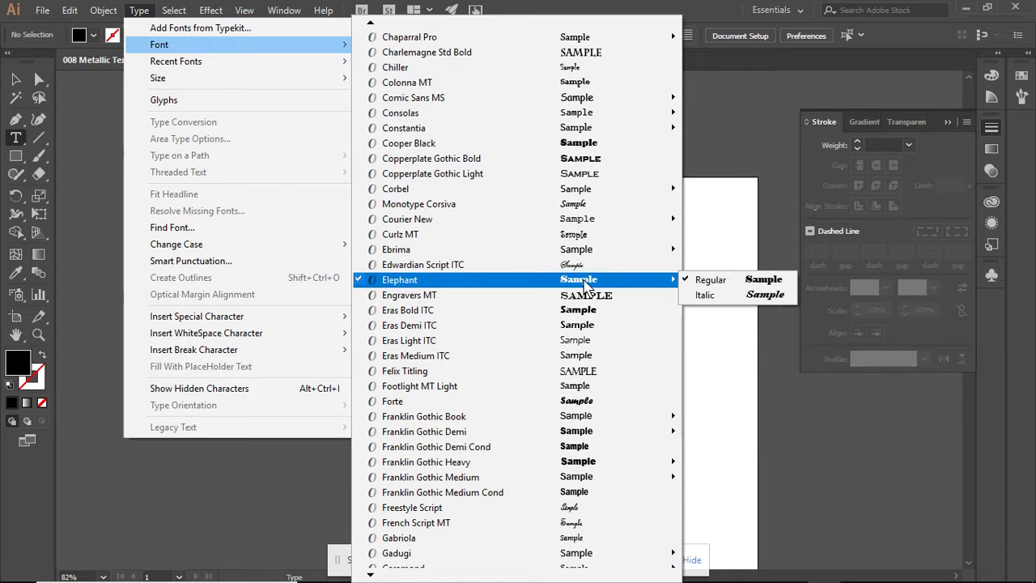
{"action": "key", "text": "Escape"}
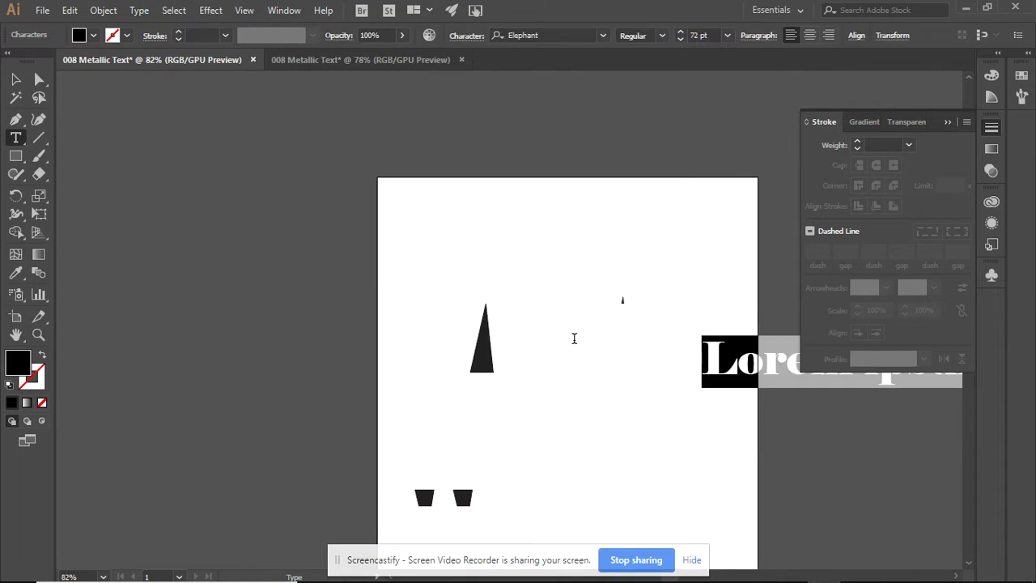
Move the placeholder text onto the artboard and replace it with 'mzmazz'.
{"action": "left_click", "coordinate": [15, 79]}
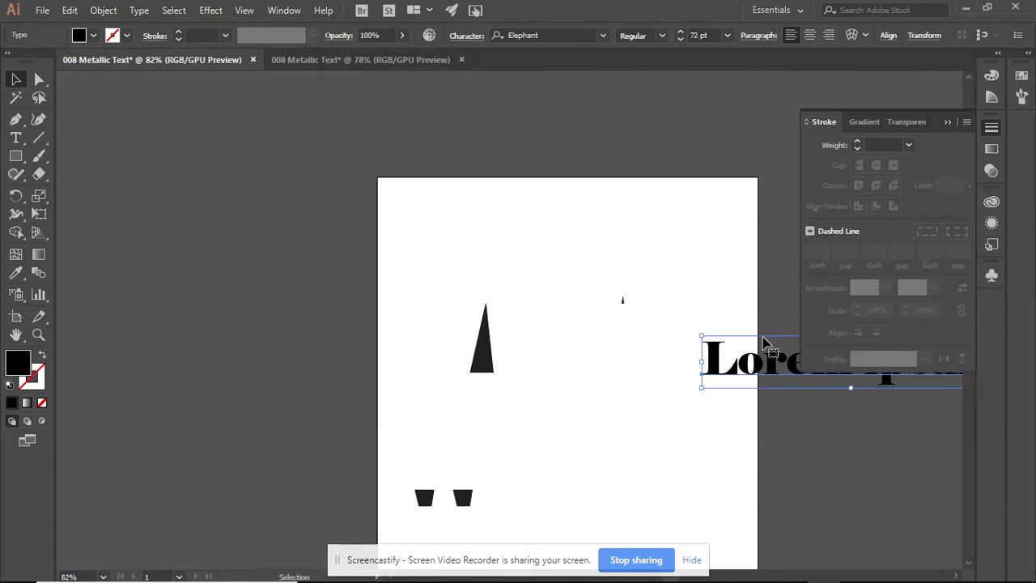
{"action": "left_click_drag", "start_coordinate": [763, 332], "coordinate": [484, 259]}
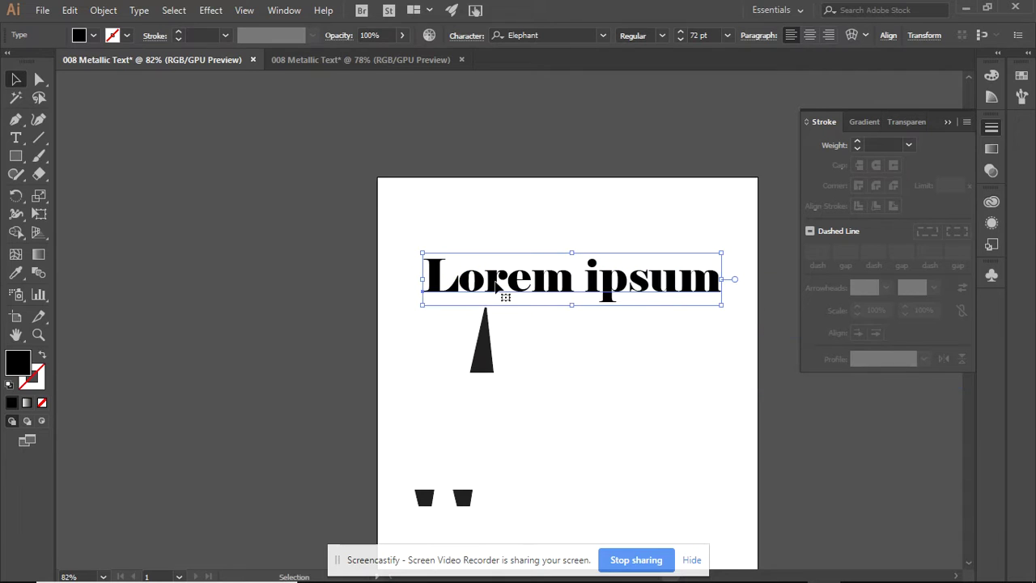
{"action": "double_click", "coordinate": [503, 291]}
{"action": "key", "text": "Left"}
{"action": "key", "text": "shift+Right"}
{"action": "key", "text": "shift+Right"}
{"action": "left_click", "coordinate": [733, 288], "text": "shift"}
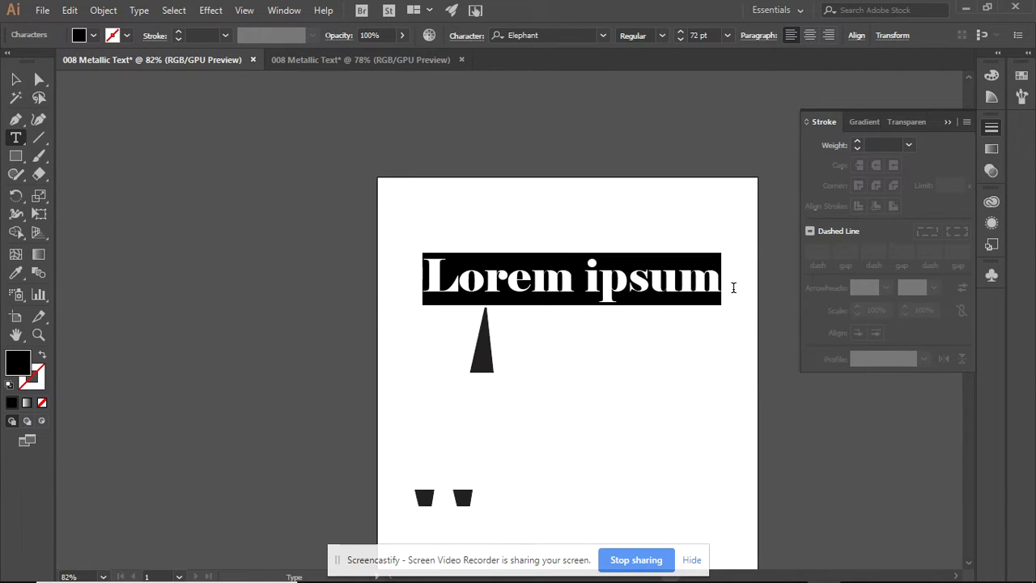
{"action": "type", "text": "mz"}
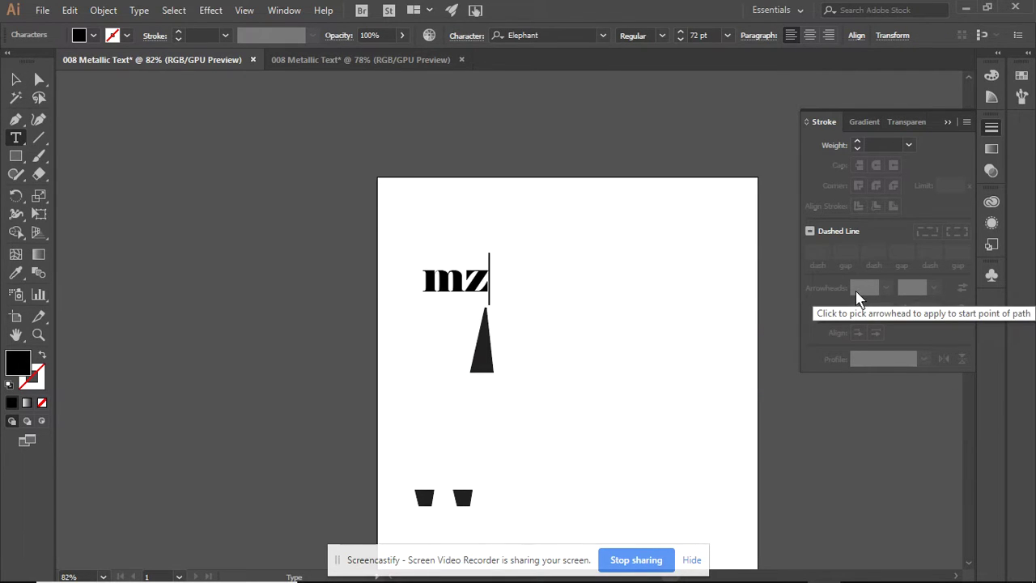
{"action": "type", "text": "mazz"}
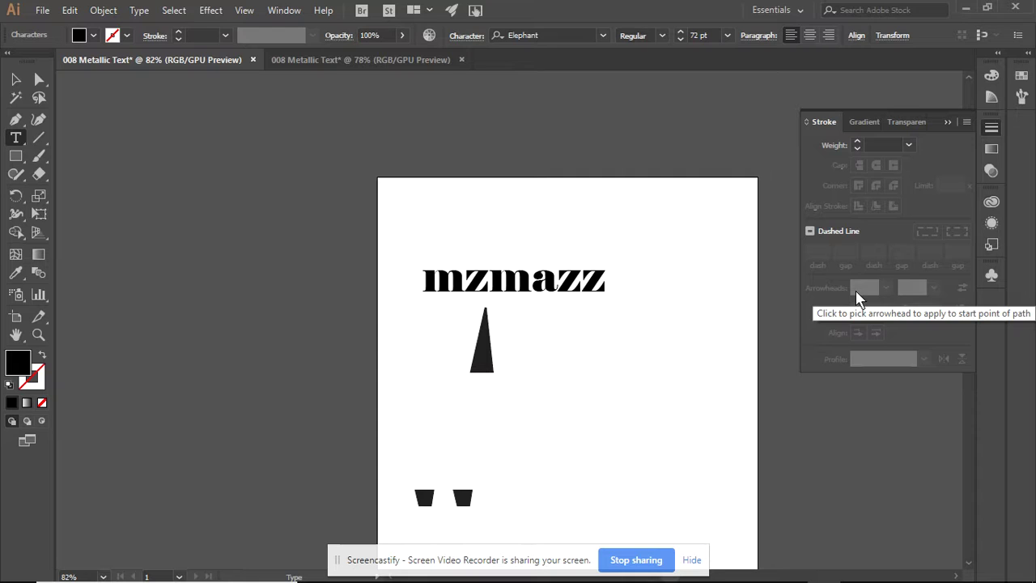
Expand the selected mzmazz text into outlines with Object > Expand.
{"action": "left_click", "coordinate": [13, 83]}
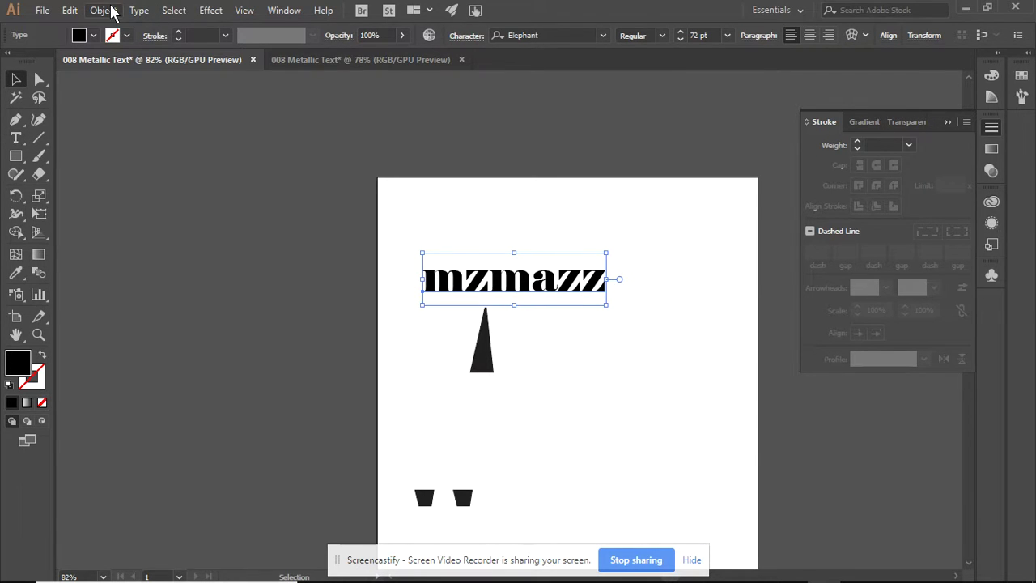
{"action": "left_click", "coordinate": [104, 10]}
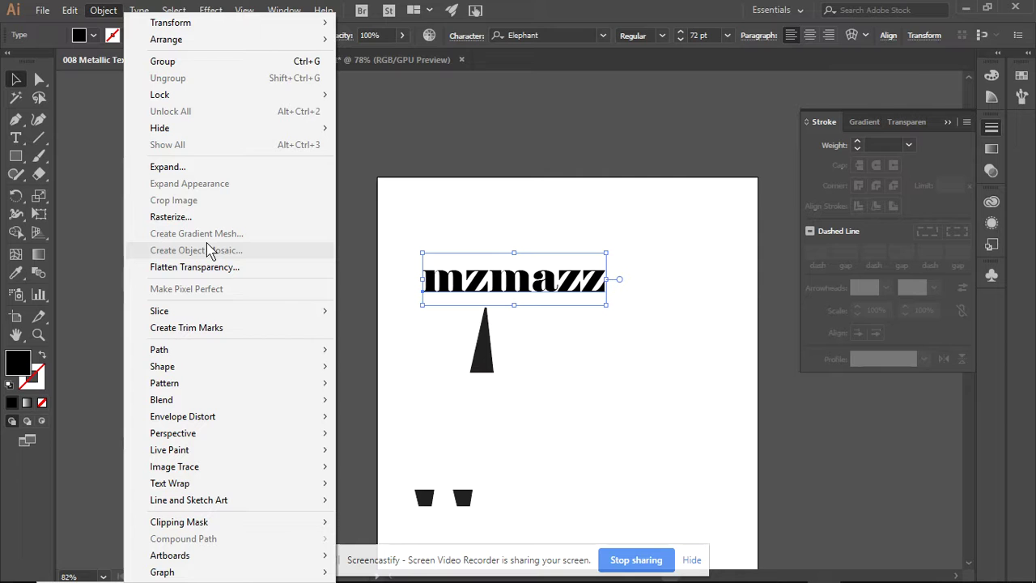
{"action": "left_click", "coordinate": [186, 170]}
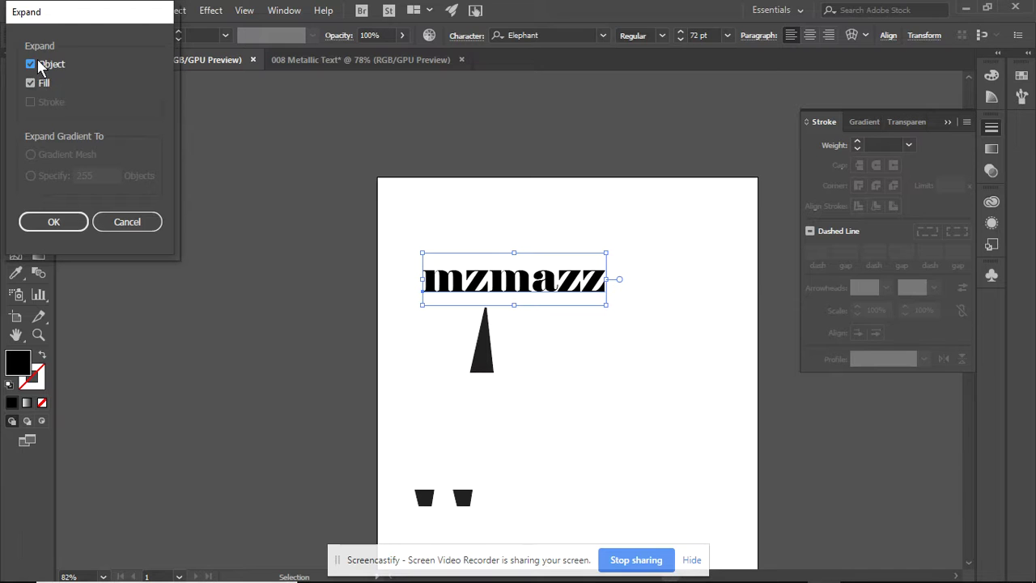
{"action": "left_click", "coordinate": [54, 222]}
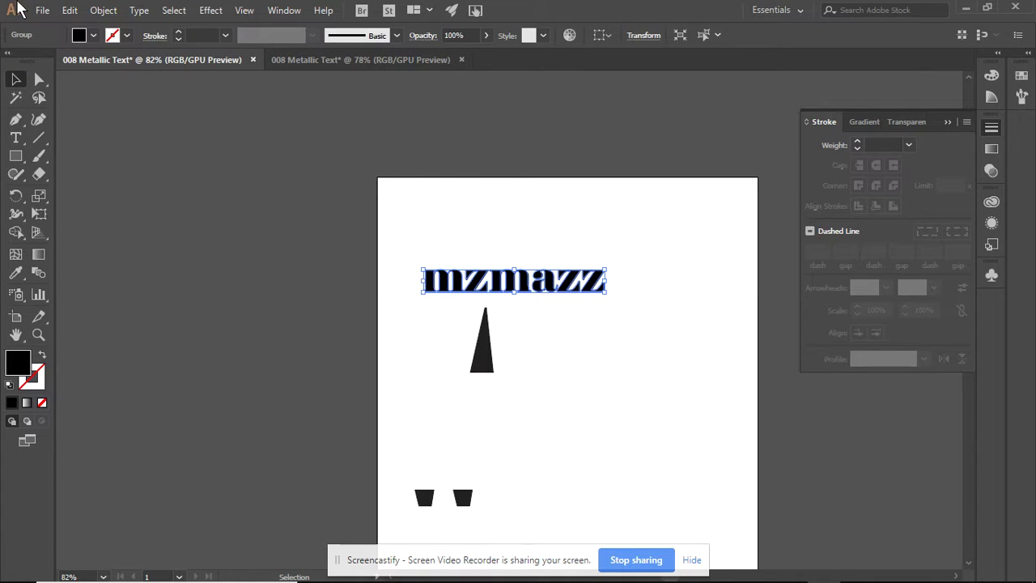
{"action": "left_click", "coordinate": [104, 12]}
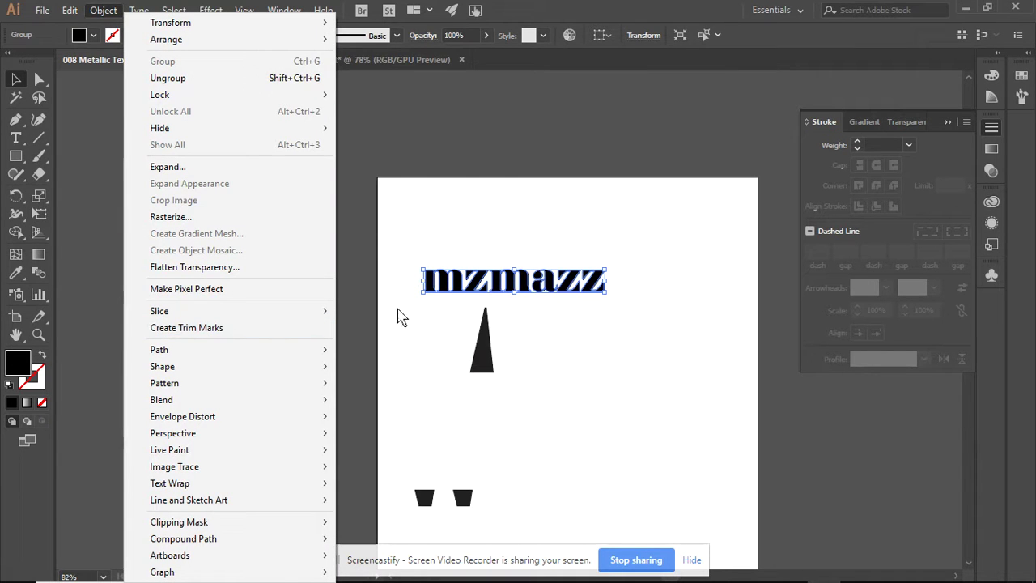
Ungroup the outlined letters, pull the m off the word and enlarge it.
{"action": "right_click", "coordinate": [489, 276]}
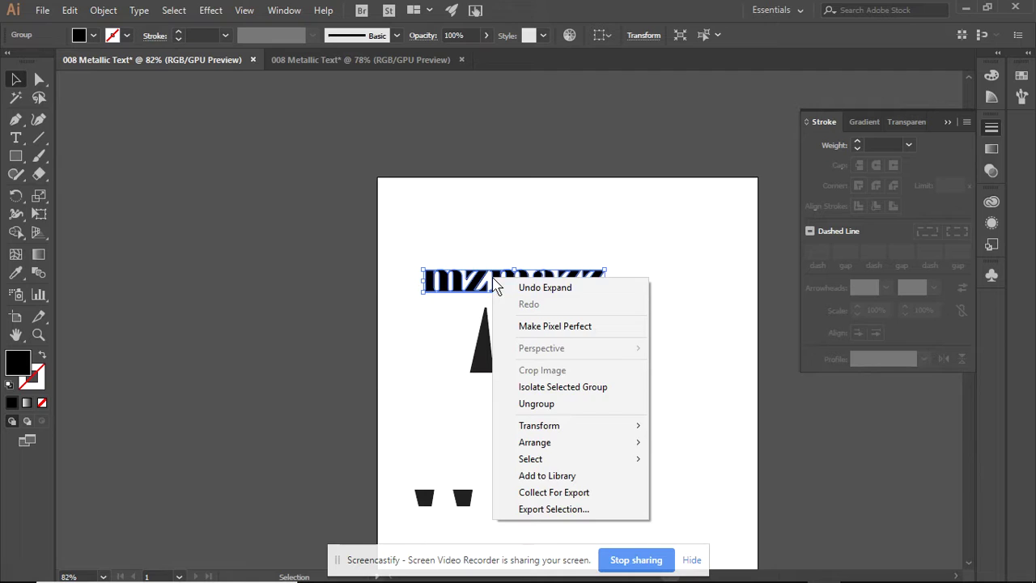
{"action": "left_click", "coordinate": [554, 405]}
{"action": "left_click", "coordinate": [619, 354]}
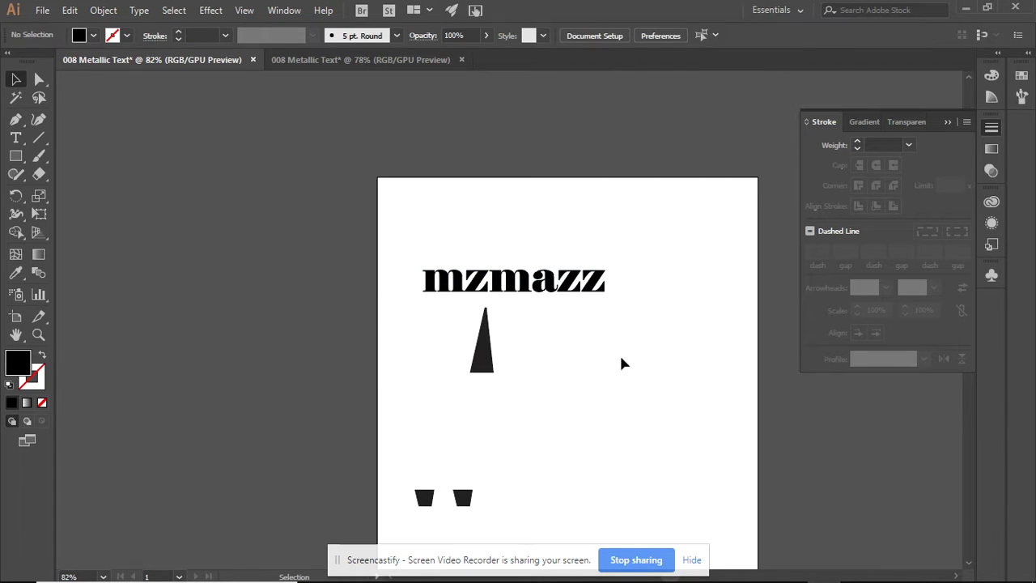
{"action": "left_click_drag", "start_coordinate": [456, 293], "coordinate": [444, 236]}
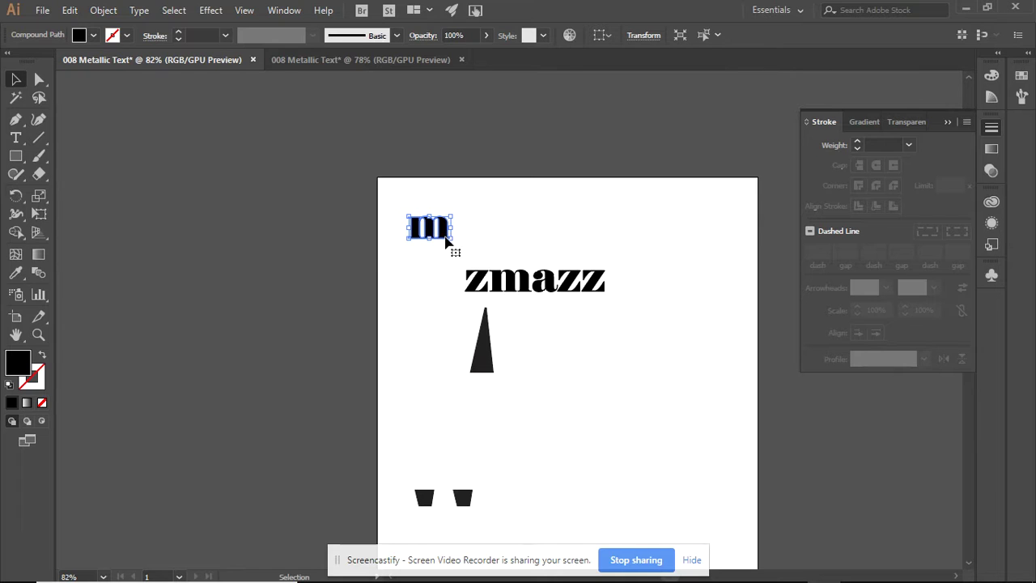
{"action": "left_click", "coordinate": [451, 240]}
{"action": "left_click_drag", "start_coordinate": [451, 240], "coordinate": [564, 339]}
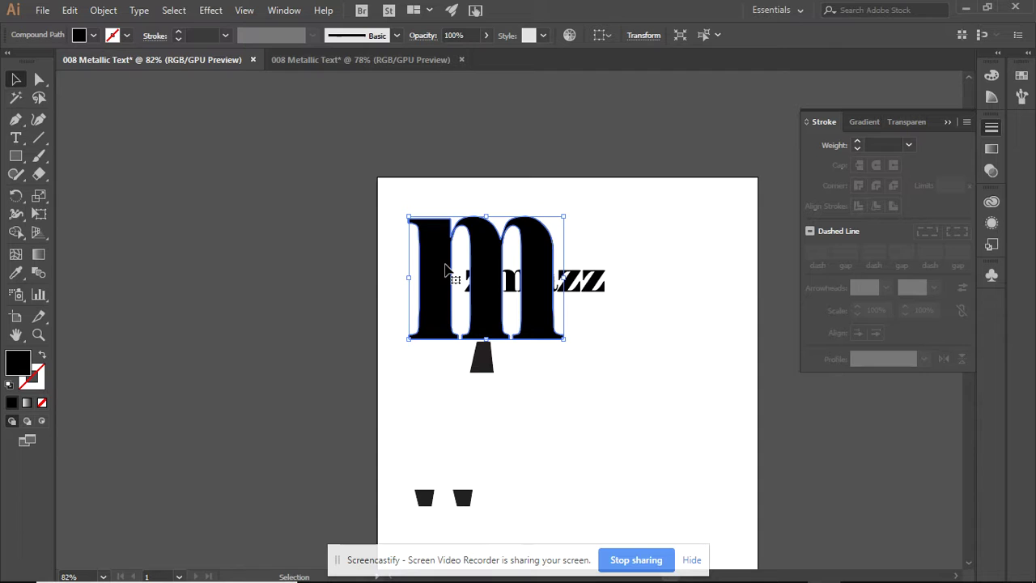
Duplicate the enlarged m and place the copy below it.
{"action": "key", "text": "a"}
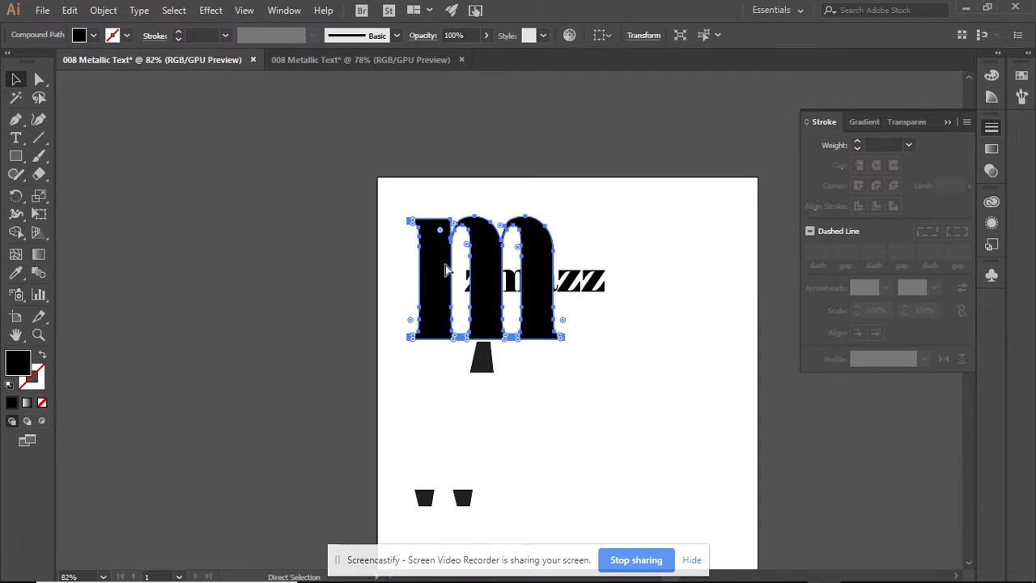
{"action": "key", "text": "ctrl+v"}
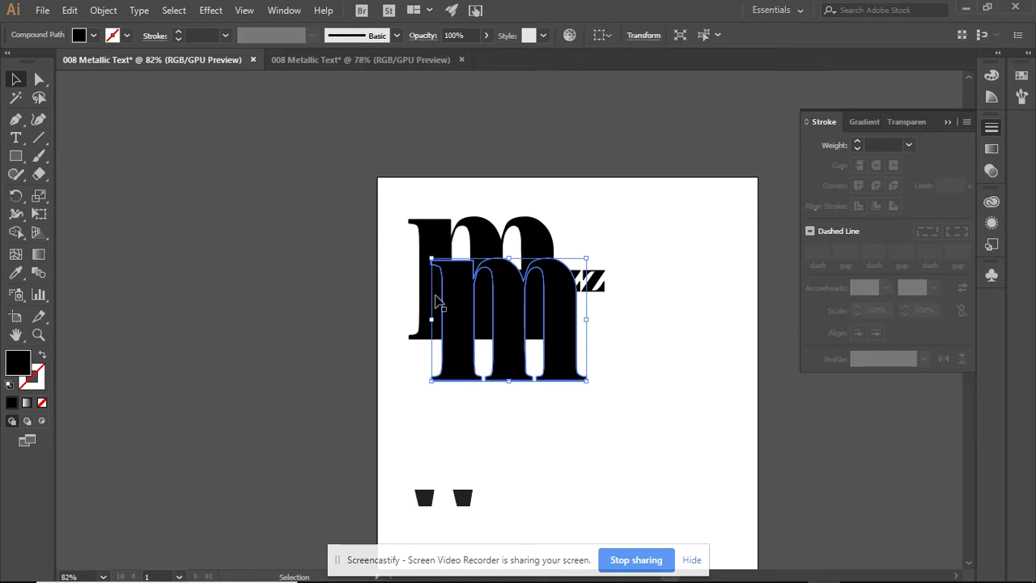
{"action": "left_click_drag", "start_coordinate": [512, 310], "coordinate": [496, 401]}
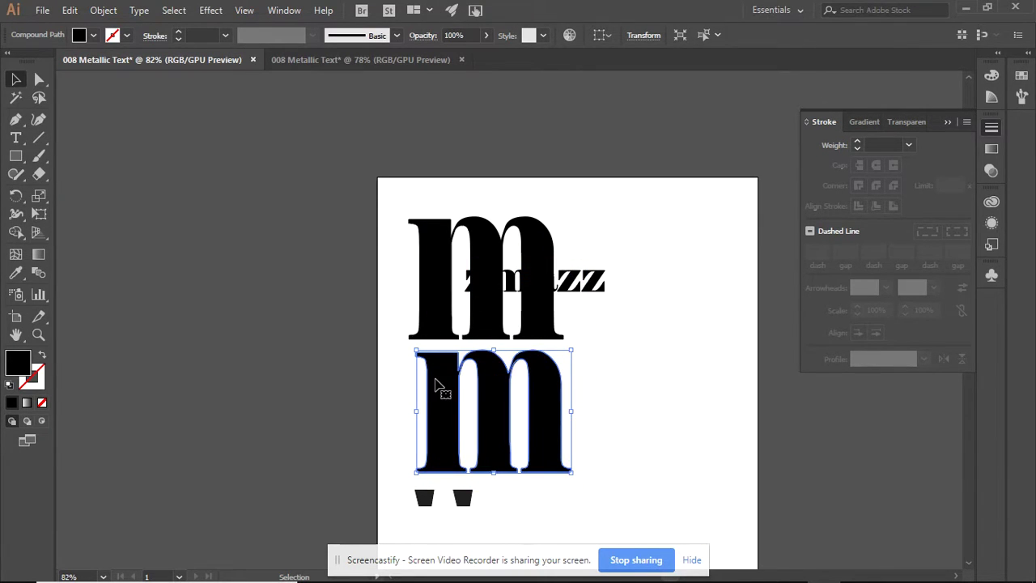
Give the lower m a linear gradient fill with a black left stop.
{"action": "left_click", "coordinate": [989, 148]}
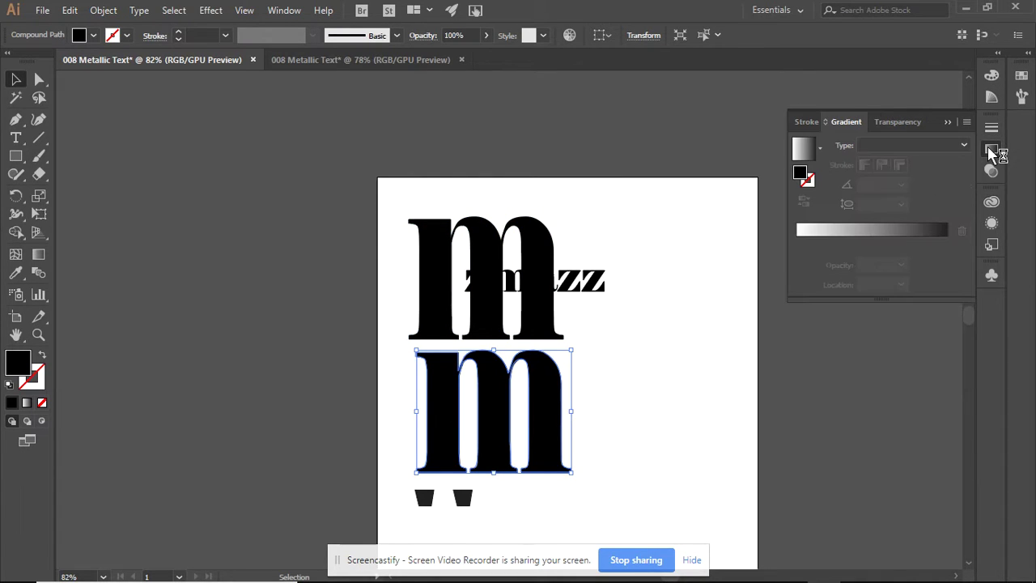
{"action": "left_click", "coordinate": [902, 143]}
{"action": "left_click", "coordinate": [896, 158]}
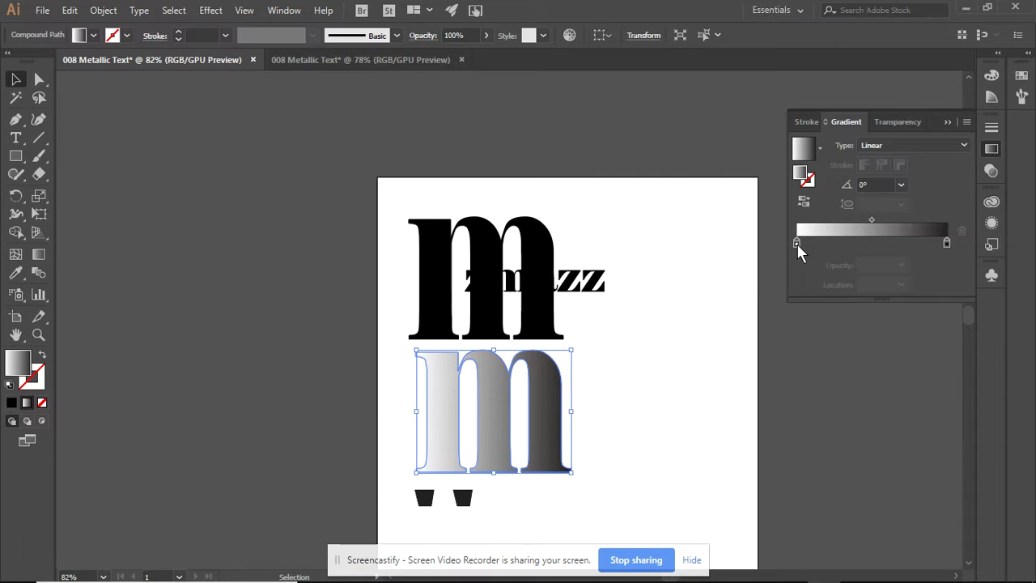
{"action": "left_click", "coordinate": [797, 243]}
{"action": "double_click", "coordinate": [798, 243]}
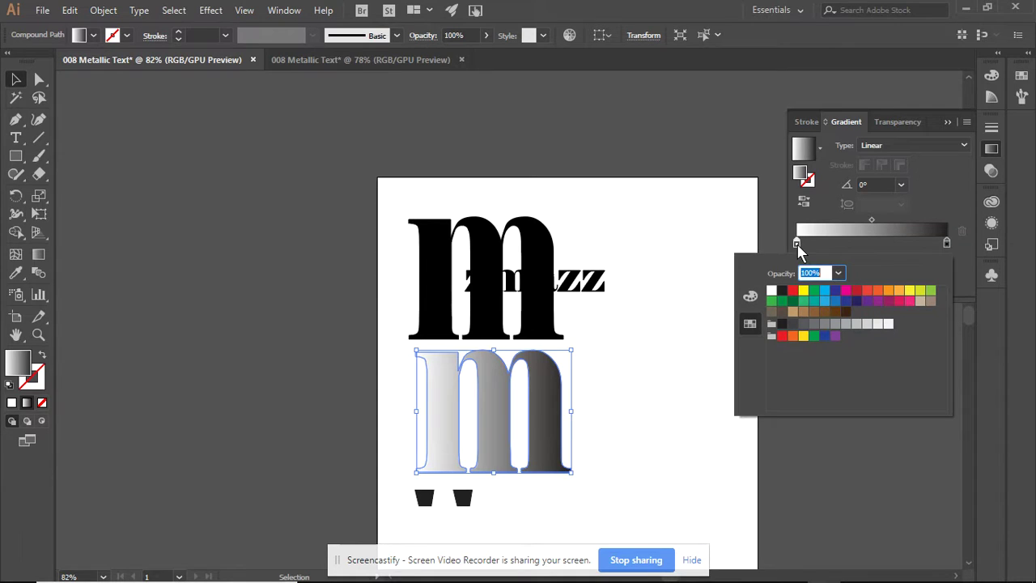
{"action": "left_click", "coordinate": [782, 290]}
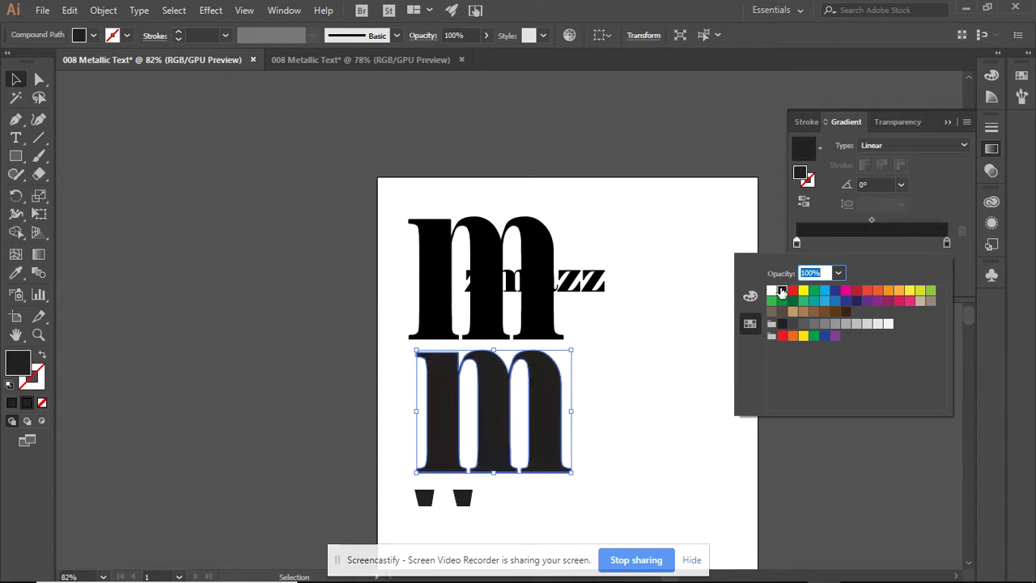
Add two grey stops just right of the black stop.
{"action": "left_click", "coordinate": [811, 242]}
{"action": "double_click", "coordinate": [811, 243]}
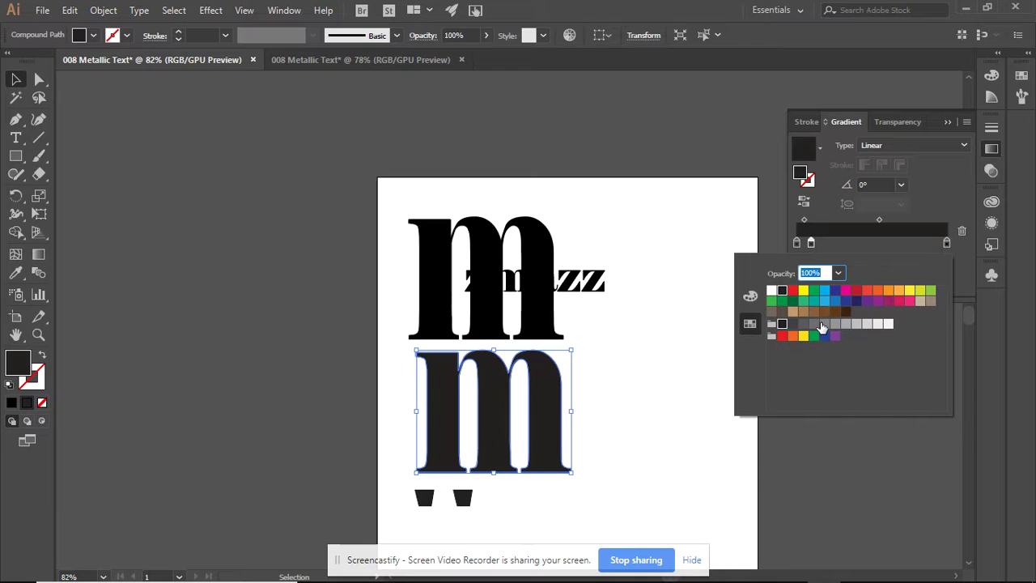
{"action": "left_click", "coordinate": [803, 324]}
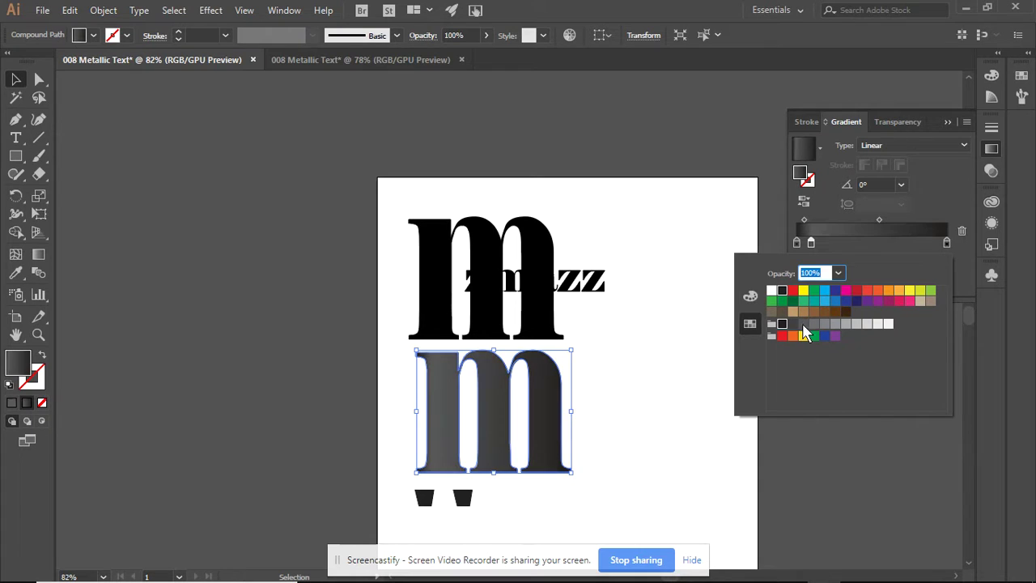
{"action": "left_click", "coordinate": [824, 242]}
{"action": "double_click", "coordinate": [824, 242]}
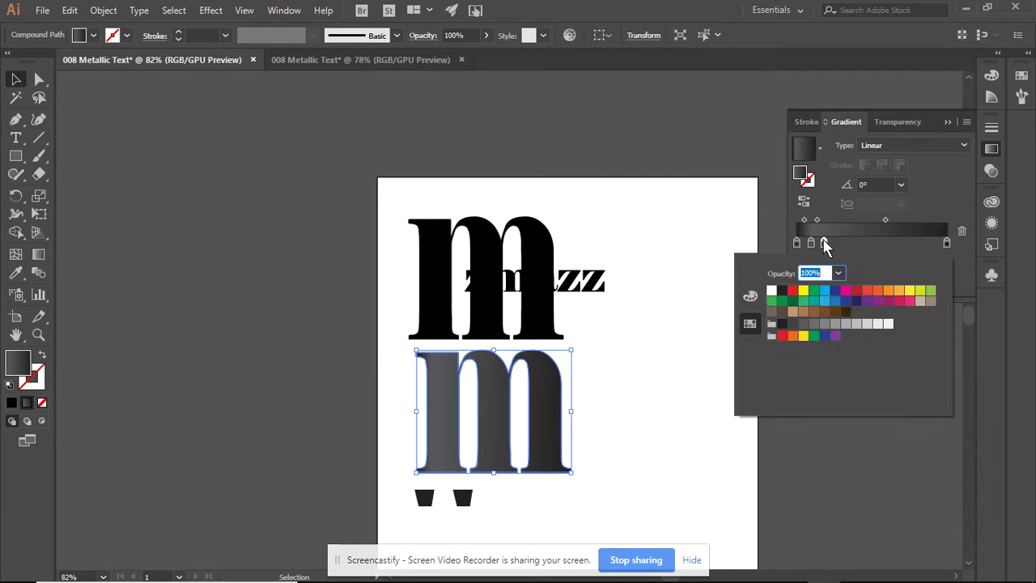
{"action": "left_click", "coordinate": [812, 326]}
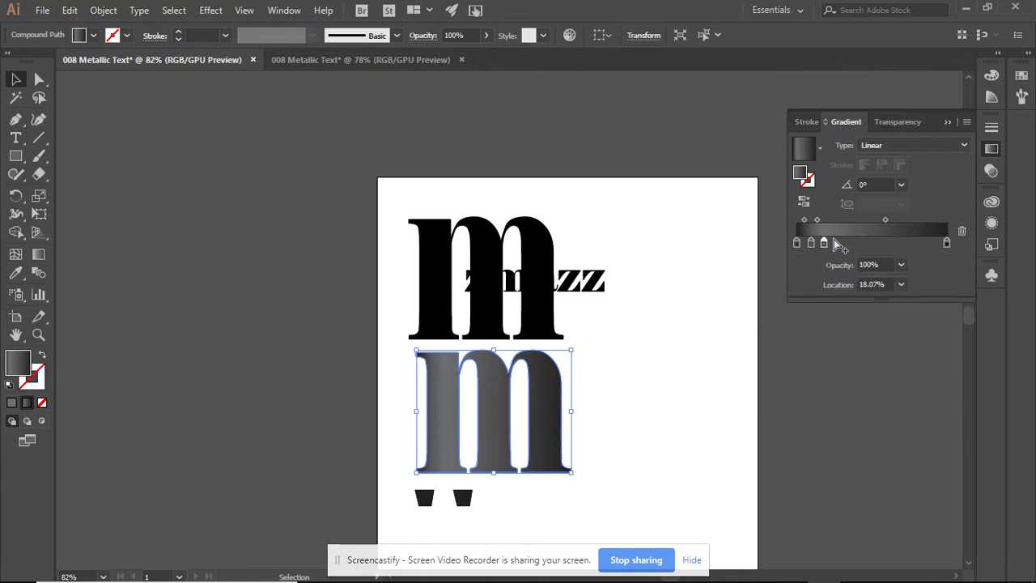
Add a light grey stop followed by two dark grey stops.
{"action": "double_click", "coordinate": [835, 243]}
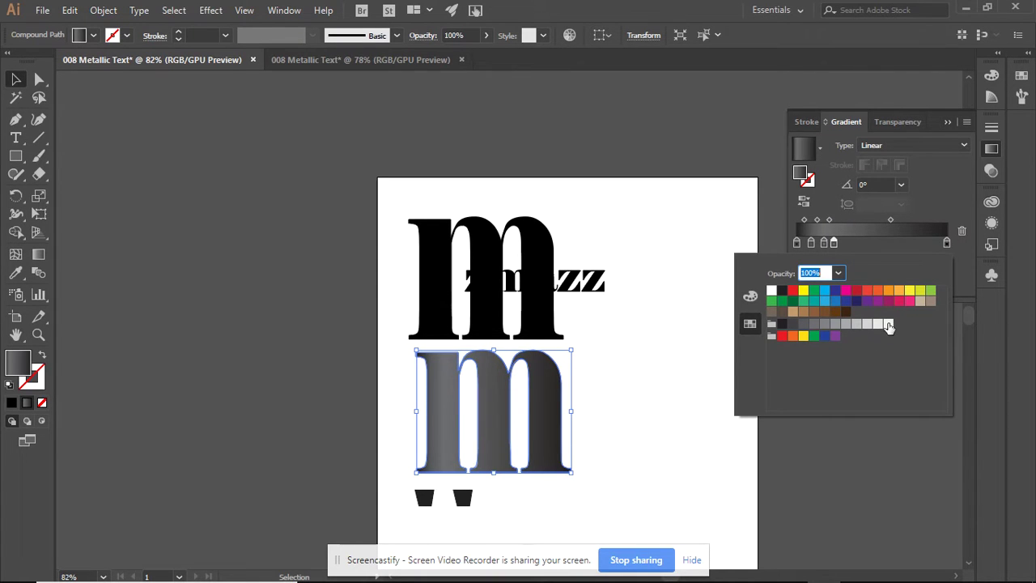
{"action": "left_click", "coordinate": [888, 325]}
{"action": "double_click", "coordinate": [848, 243]}
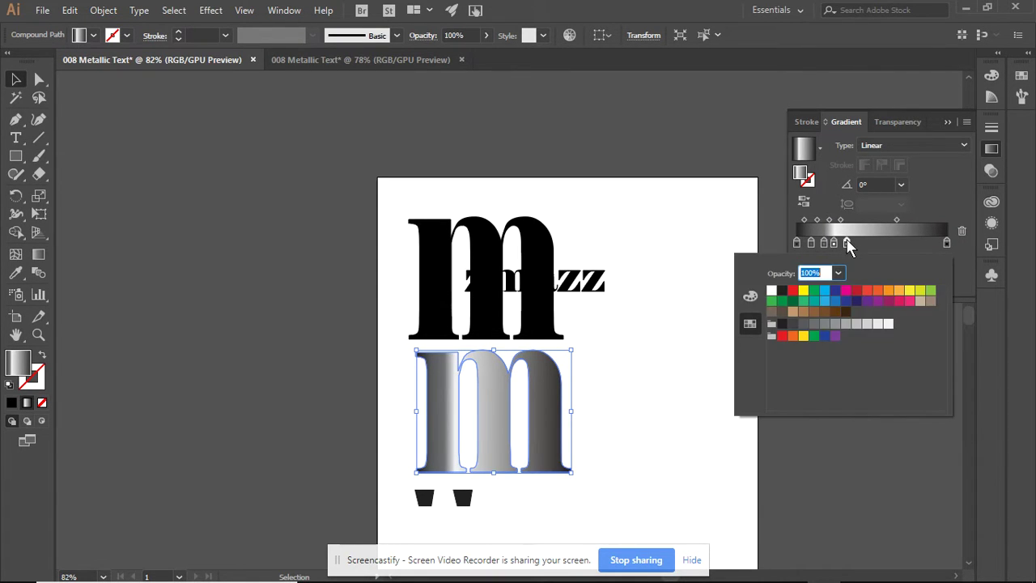
{"action": "left_click", "coordinate": [835, 324]}
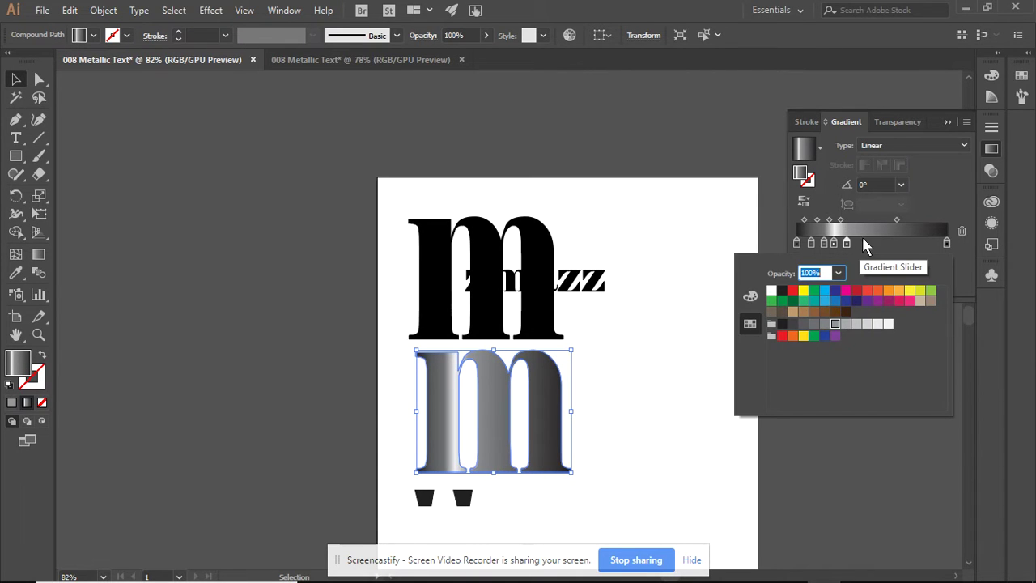
{"action": "double_click", "coordinate": [860, 242]}
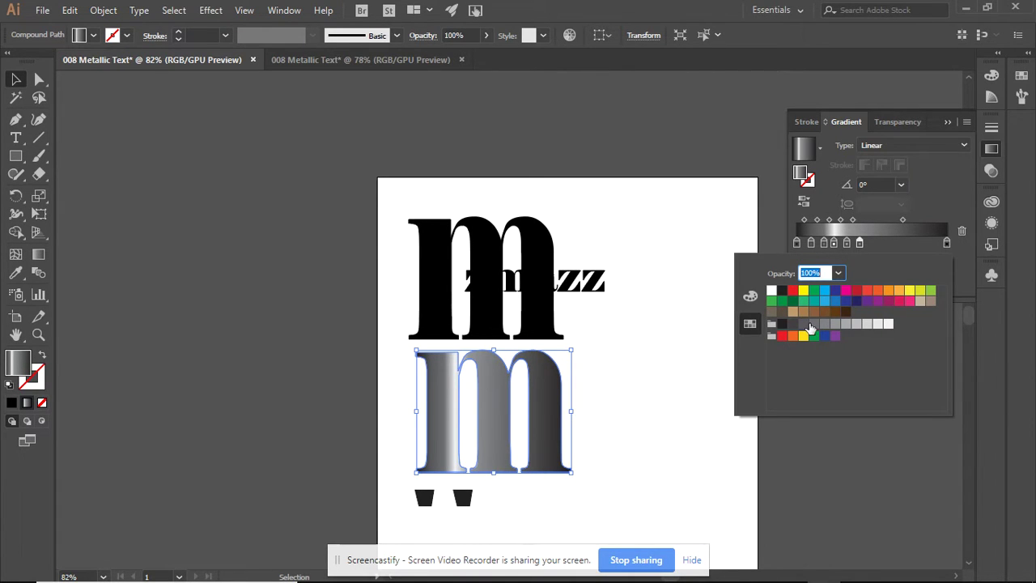
{"action": "left_click", "coordinate": [805, 325]}
Reposition a stop to about 38% and add a near-black grey stop.
{"action": "left_click_drag", "start_coordinate": [860, 242], "coordinate": [869, 242]}
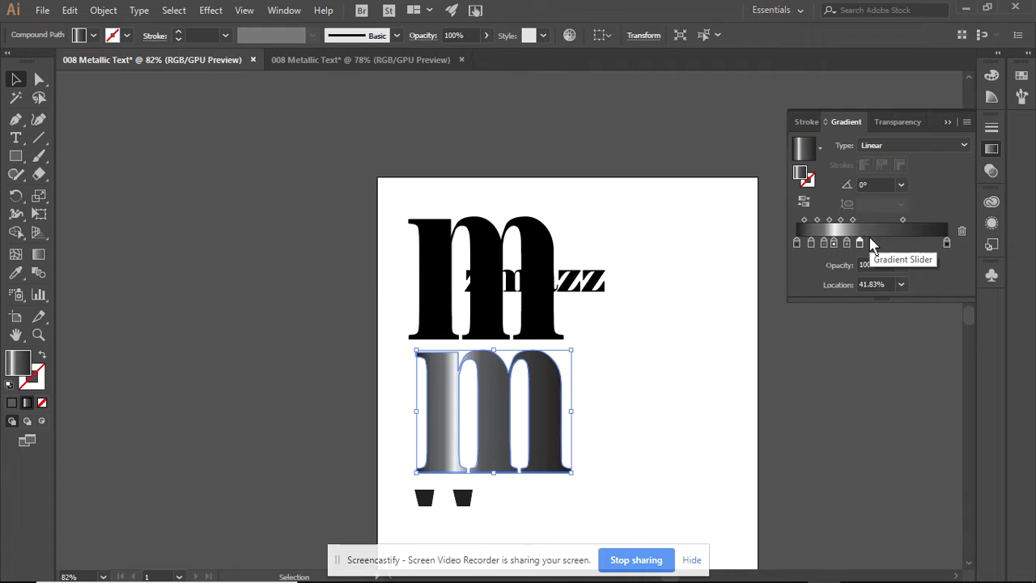
{"action": "double_click", "coordinate": [869, 242]}
{"action": "left_click", "coordinate": [870, 242]}
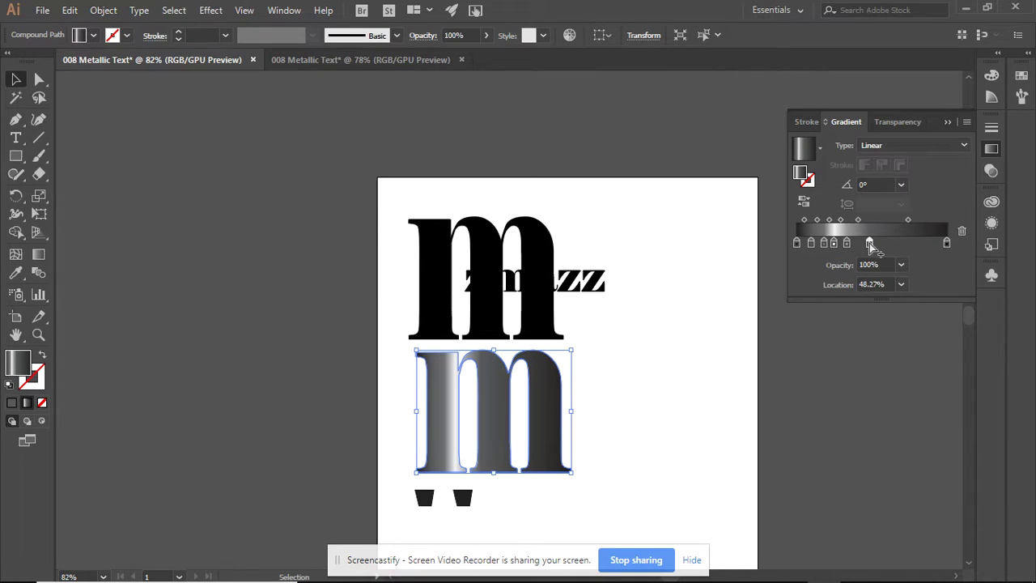
{"action": "left_click_drag", "start_coordinate": [869, 242], "coordinate": [855, 243]}
{"action": "left_click", "coordinate": [852, 243]}
{"action": "double_click", "coordinate": [871, 242]}
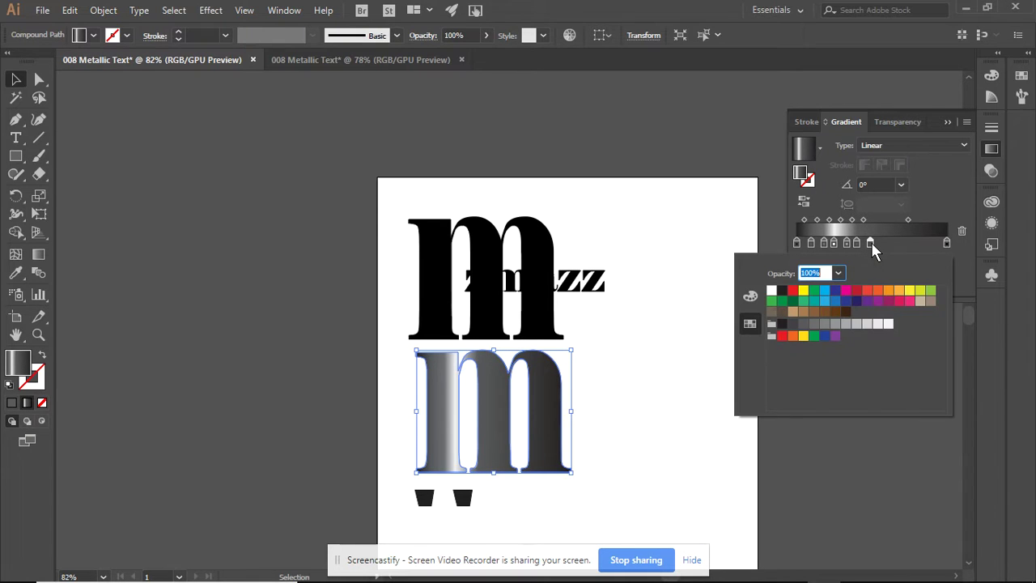
{"action": "left_click", "coordinate": [779, 324]}
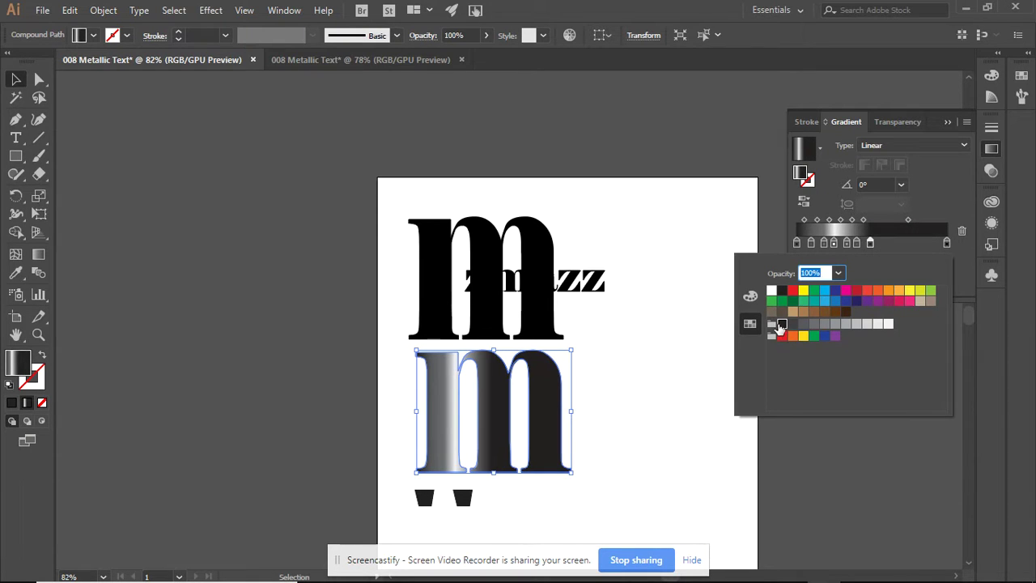
Add a mid grey stop and lighten the next stop with grey.
{"action": "left_click", "coordinate": [877, 240]}
{"action": "double_click", "coordinate": [877, 240]}
{"action": "left_click", "coordinate": [804, 325]}
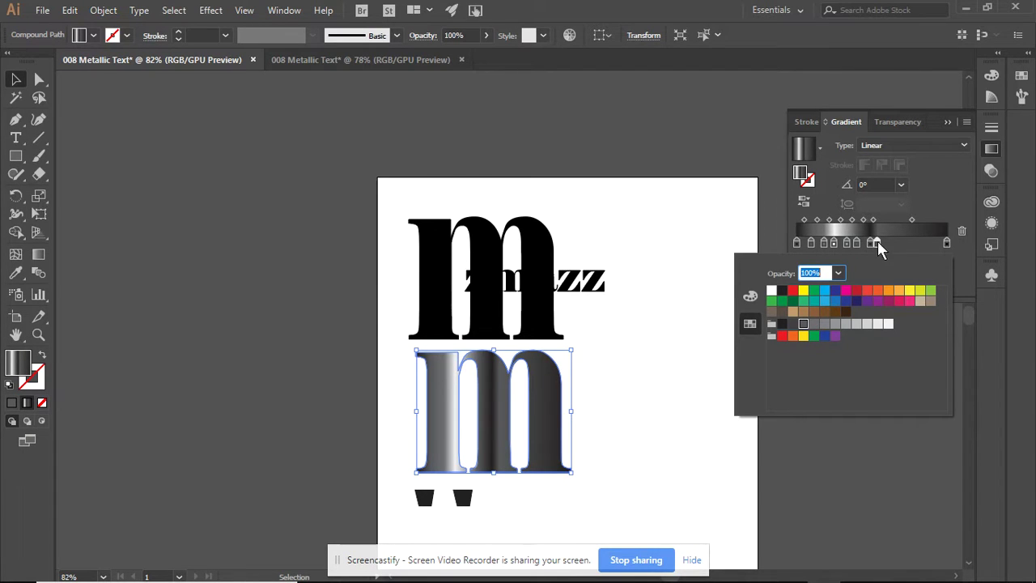
{"action": "left_click", "coordinate": [880, 243]}
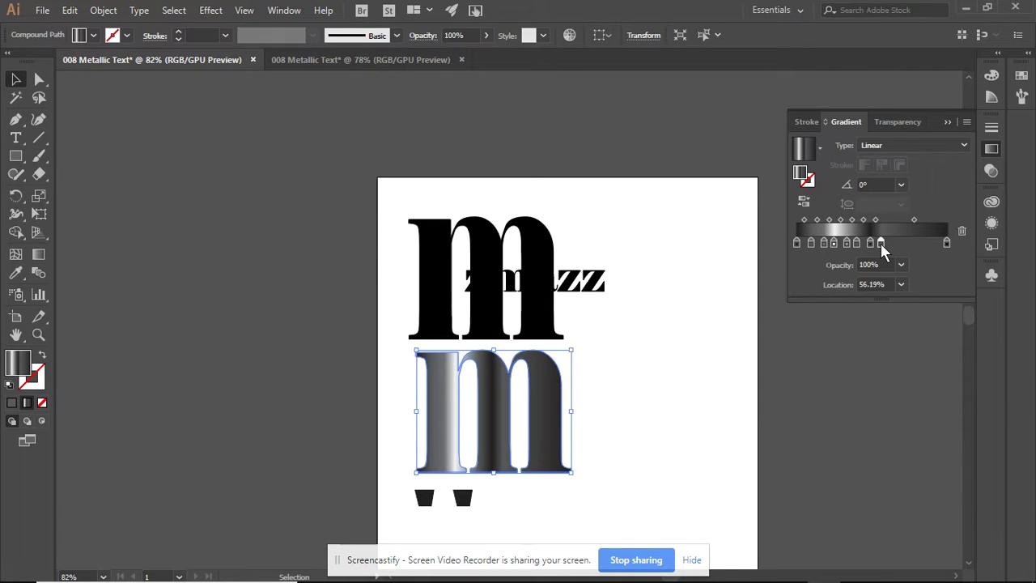
{"action": "double_click", "coordinate": [892, 242]}
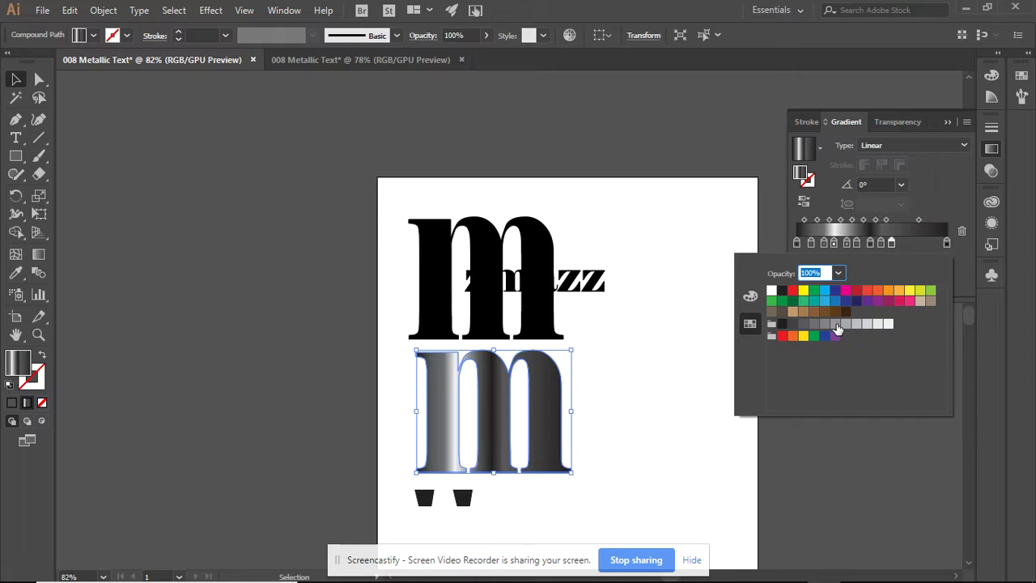
{"action": "left_click", "coordinate": [838, 326]}
Add a light grey stop and set the stop at about 76% to white.
{"action": "left_click", "coordinate": [904, 249]}
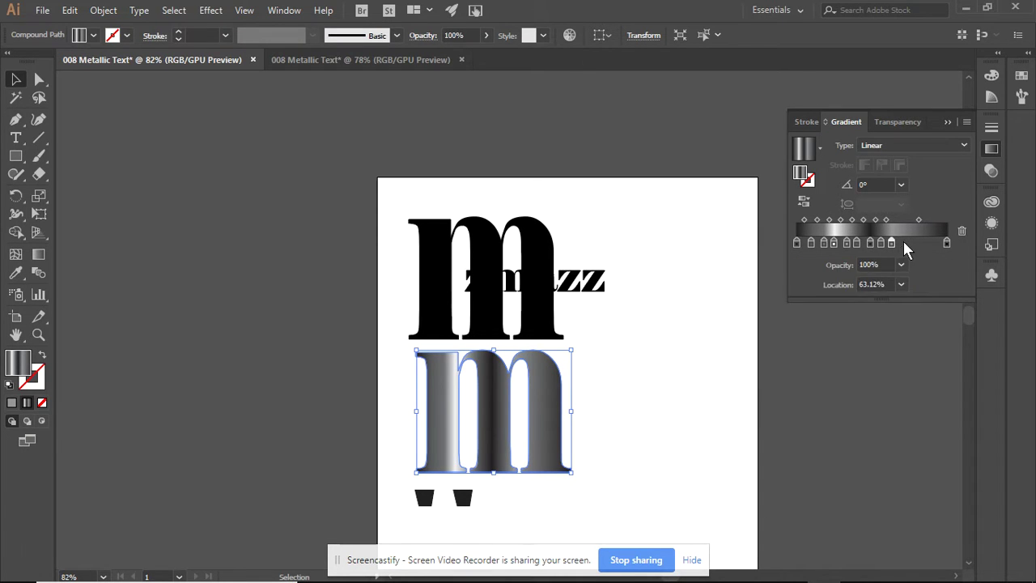
{"action": "double_click", "coordinate": [903, 241]}
{"action": "left_click", "coordinate": [856, 325]}
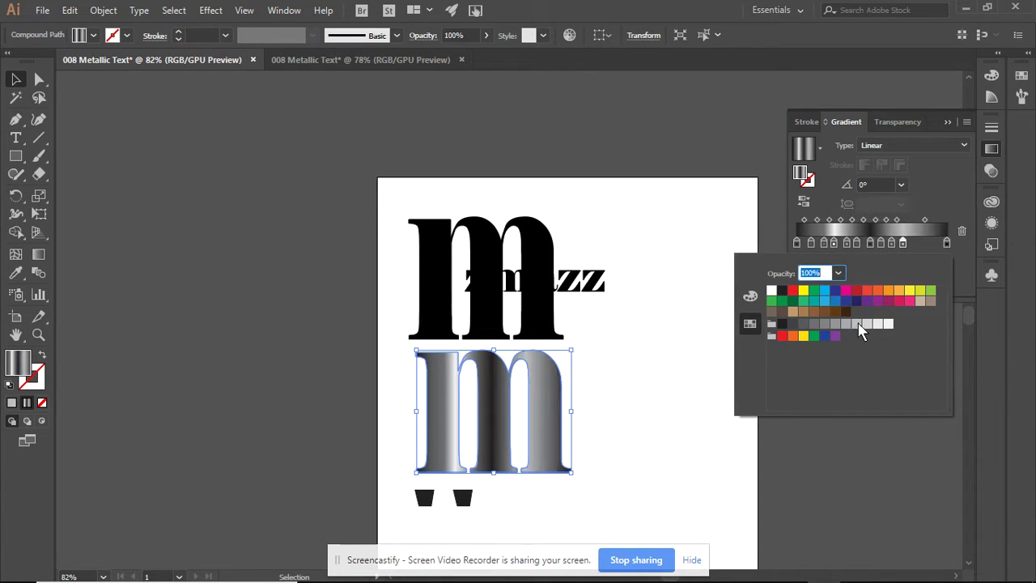
{"action": "left_click", "coordinate": [913, 246]}
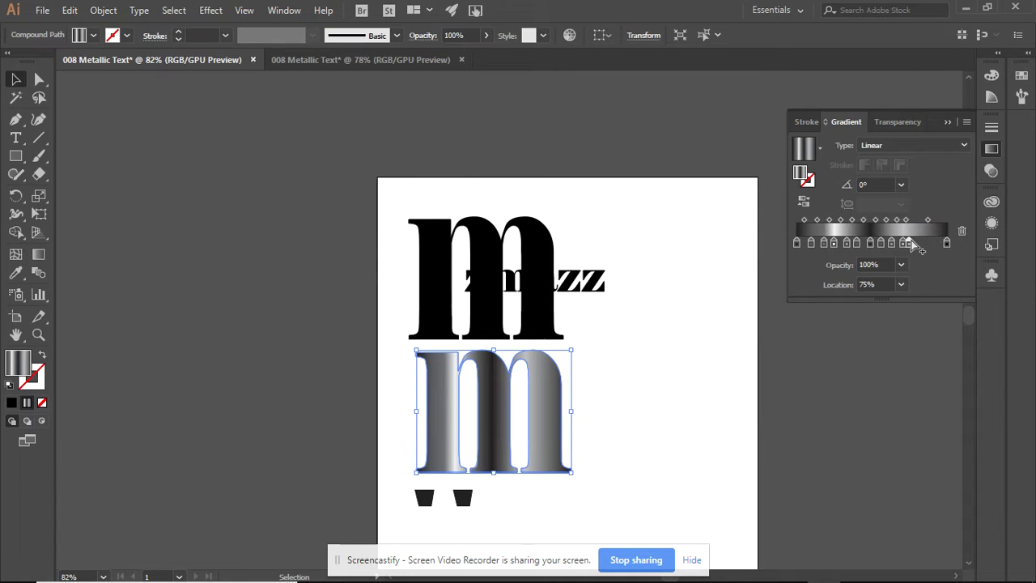
{"action": "left_click_drag", "start_coordinate": [912, 241], "coordinate": [911, 241]}
{"action": "double_click", "coordinate": [909, 245]}
{"action": "left_click", "coordinate": [772, 291]}
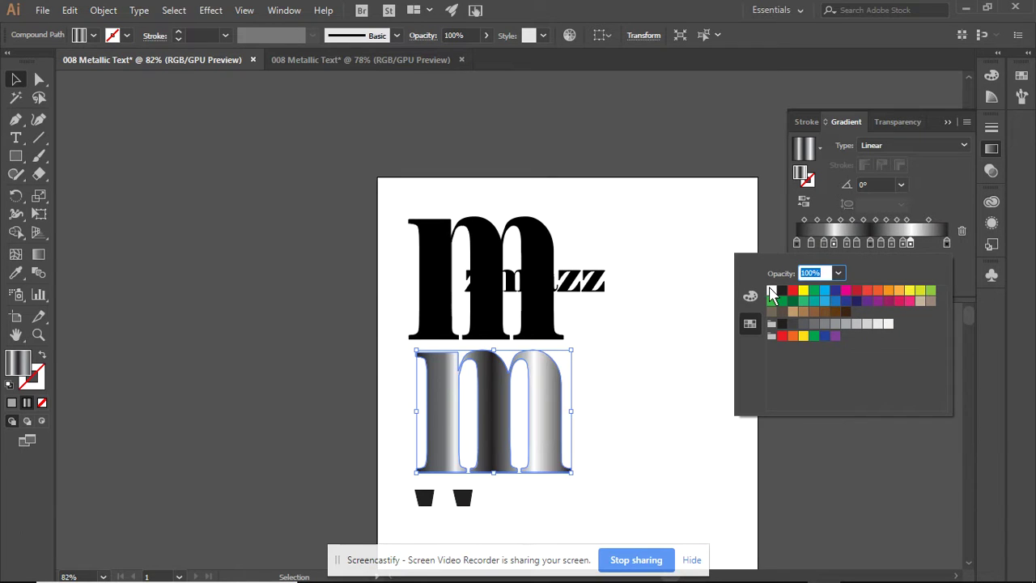
Add a light grey stop near 79% and a dark grey stop nearer the right end.
{"action": "left_click", "coordinate": [917, 242]}
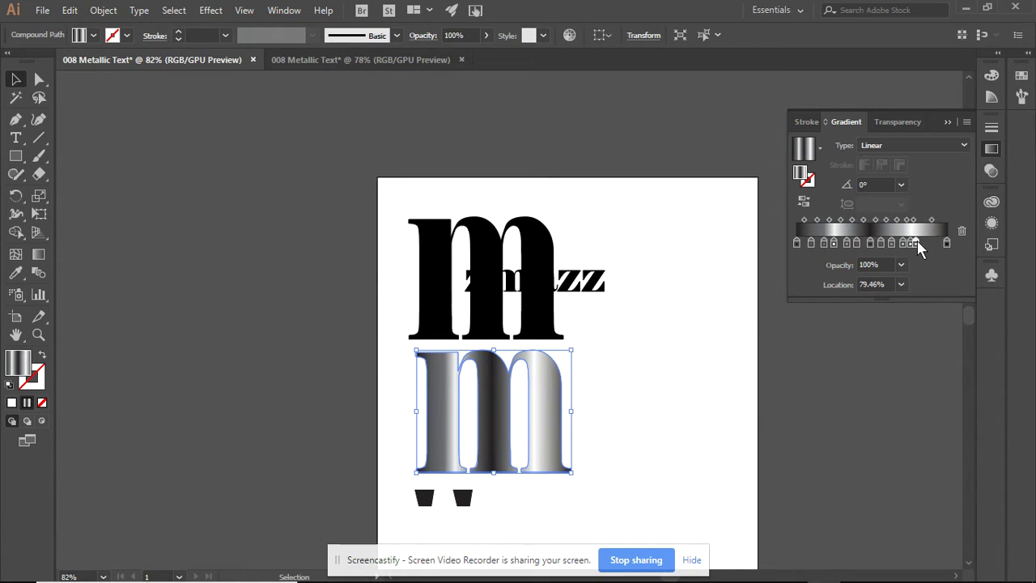
{"action": "double_click", "coordinate": [917, 241]}
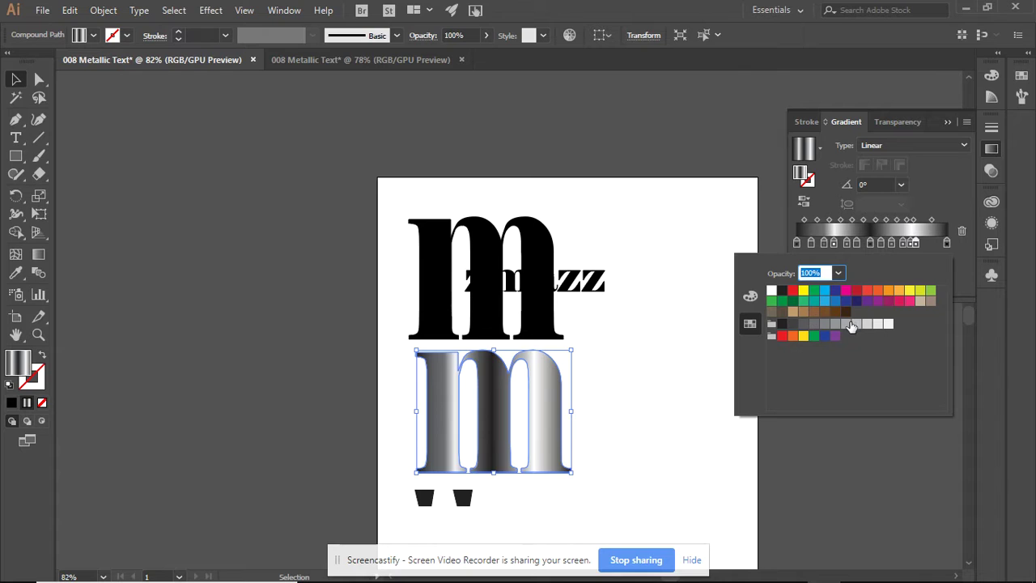
{"action": "left_click", "coordinate": [856, 324]}
{"action": "left_click", "coordinate": [928, 245]}
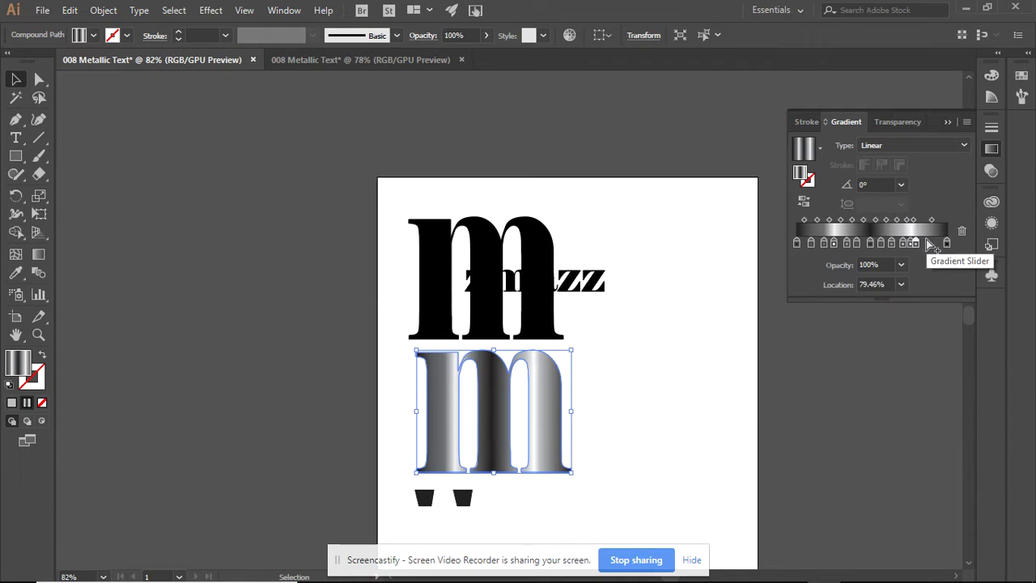
{"action": "double_click", "coordinate": [926, 240]}
{"action": "left_click", "coordinate": [824, 324]}
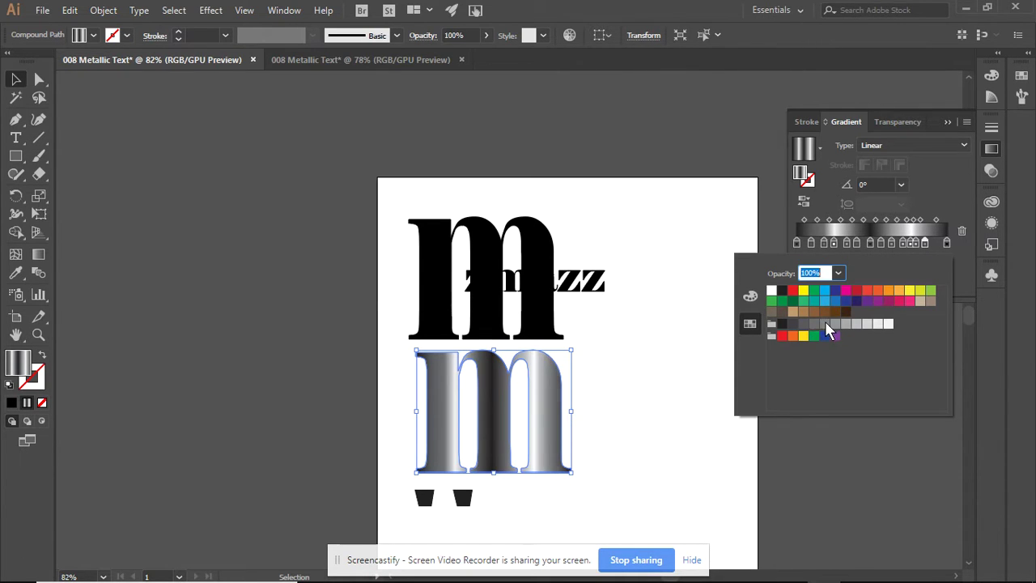
Add an 80% grey stop around 90% near the gradient's right end.
{"action": "left_click", "coordinate": [933, 243]}
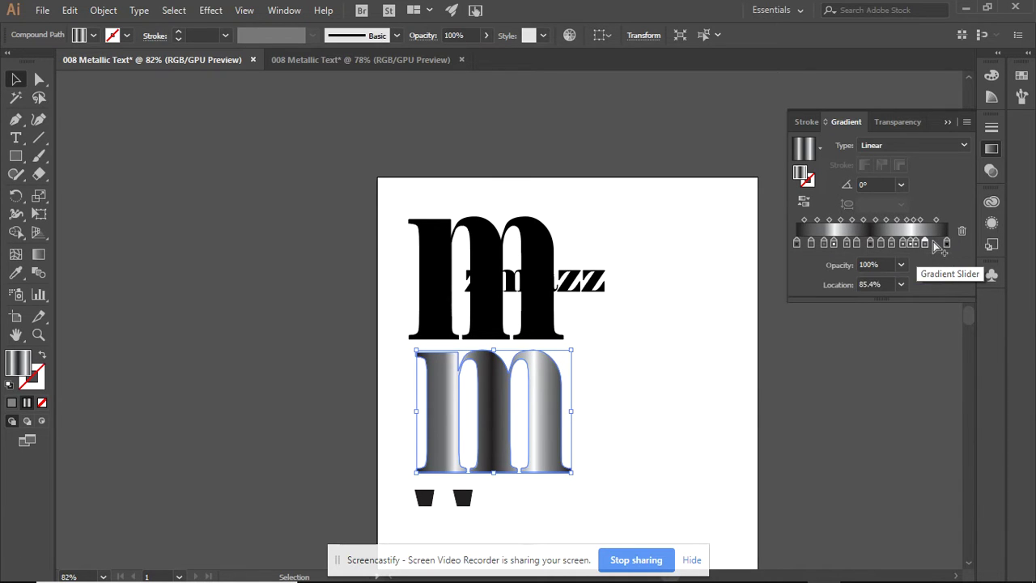
{"action": "double_click", "coordinate": [932, 243]}
{"action": "left_click_drag", "start_coordinate": [931, 242], "coordinate": [930, 243]}
{"action": "double_click", "coordinate": [930, 243]}
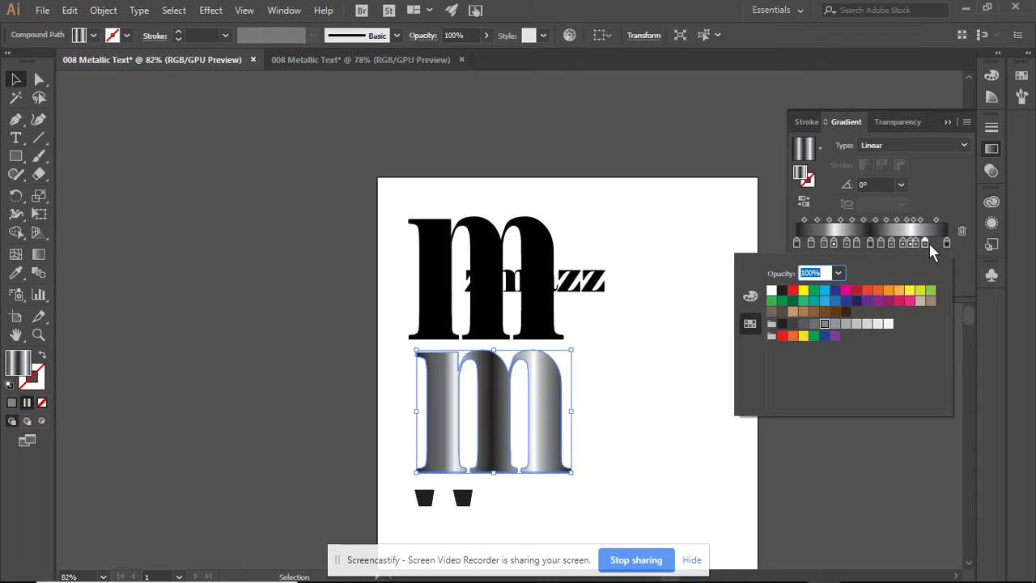
{"action": "left_click", "coordinate": [931, 243]}
{"action": "double_click", "coordinate": [932, 243]}
{"action": "left_click", "coordinate": [803, 324]}
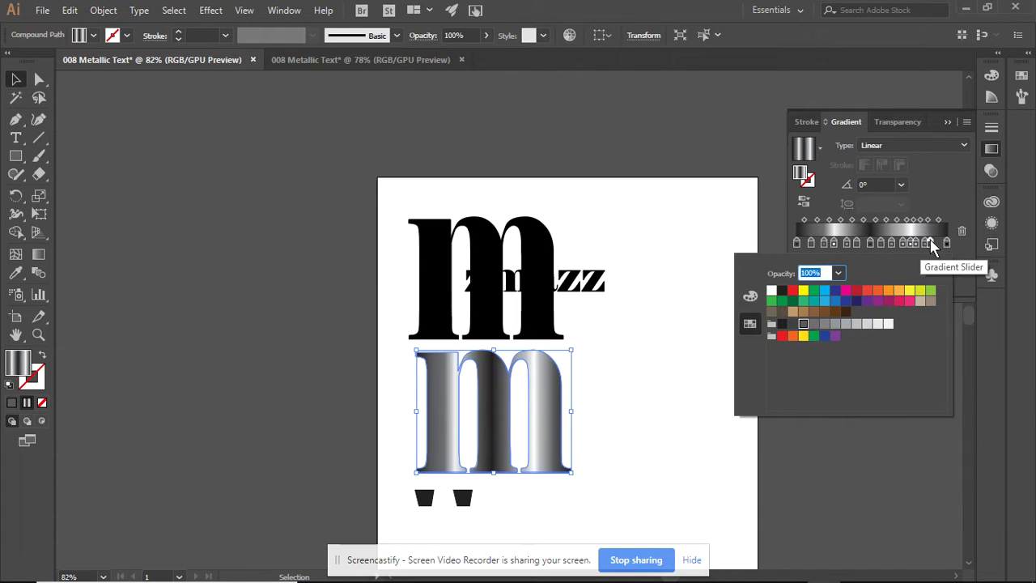
{"action": "left_click", "coordinate": [702, 131]}
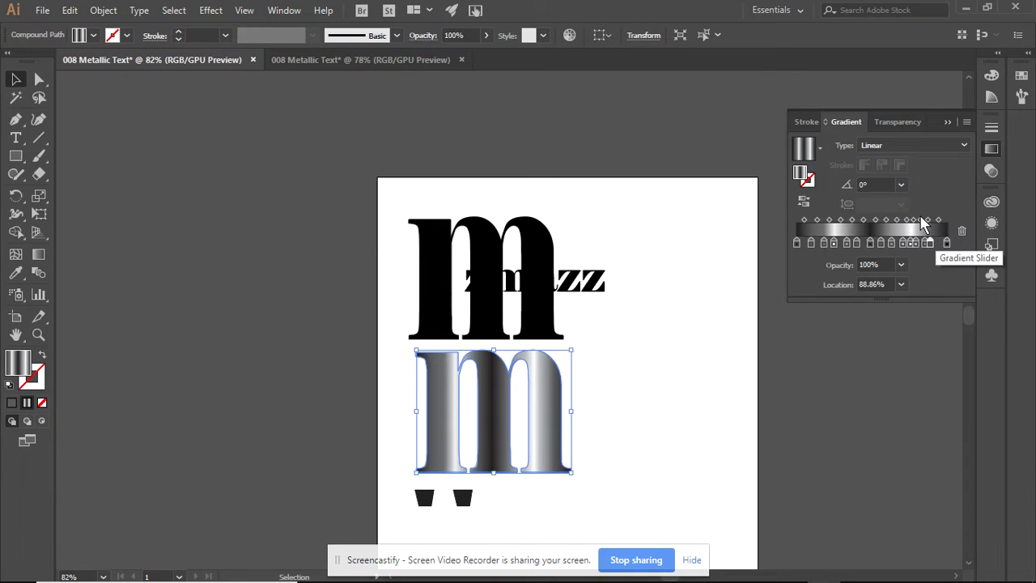
{"action": "left_click", "coordinate": [811, 242]}
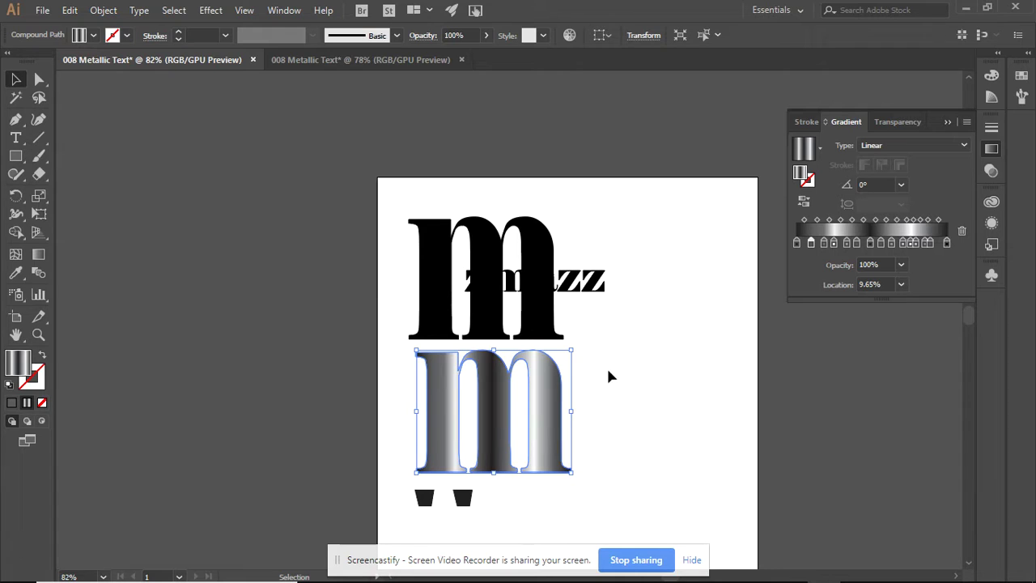
Set the gradient angle to 90° and move the gradient m onto the black m.
{"action": "left_click", "coordinate": [878, 181]}
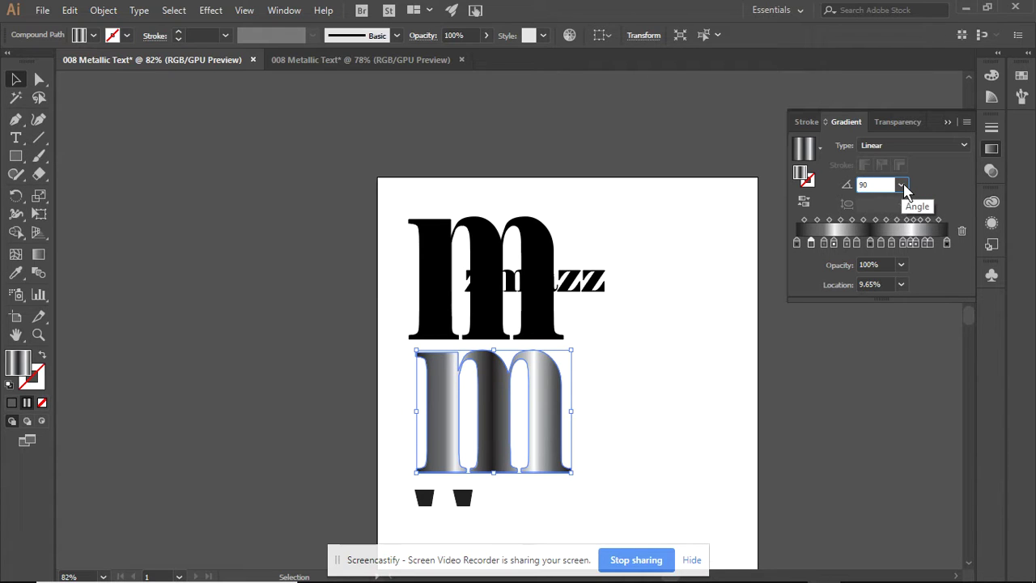
{"action": "key", "text": "Return"}
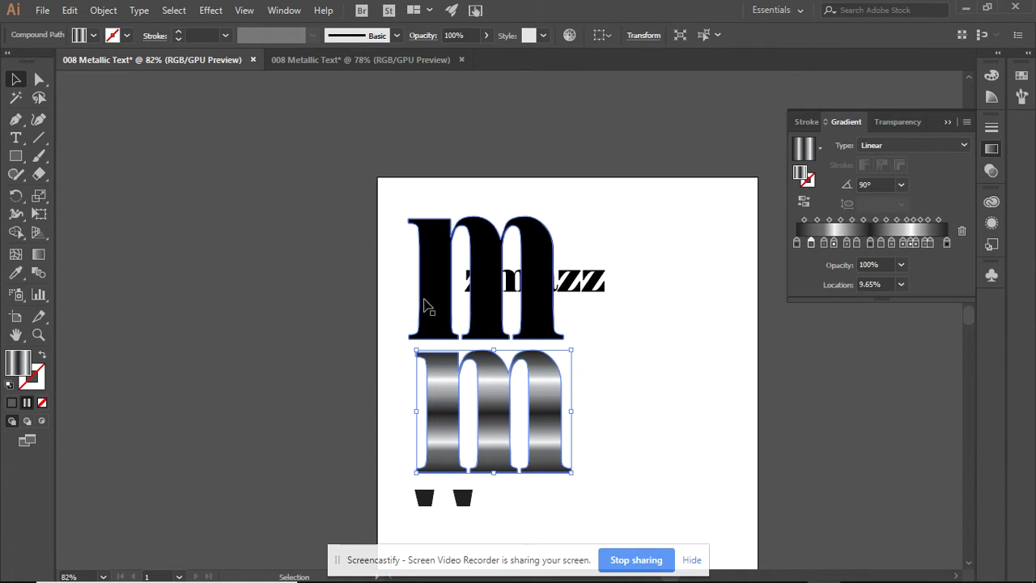
{"action": "left_click_drag", "start_coordinate": [435, 409], "coordinate": [434, 275]}
Realign the gradient m over the black m and select both layers.
{"action": "left_click", "coordinate": [628, 397]}
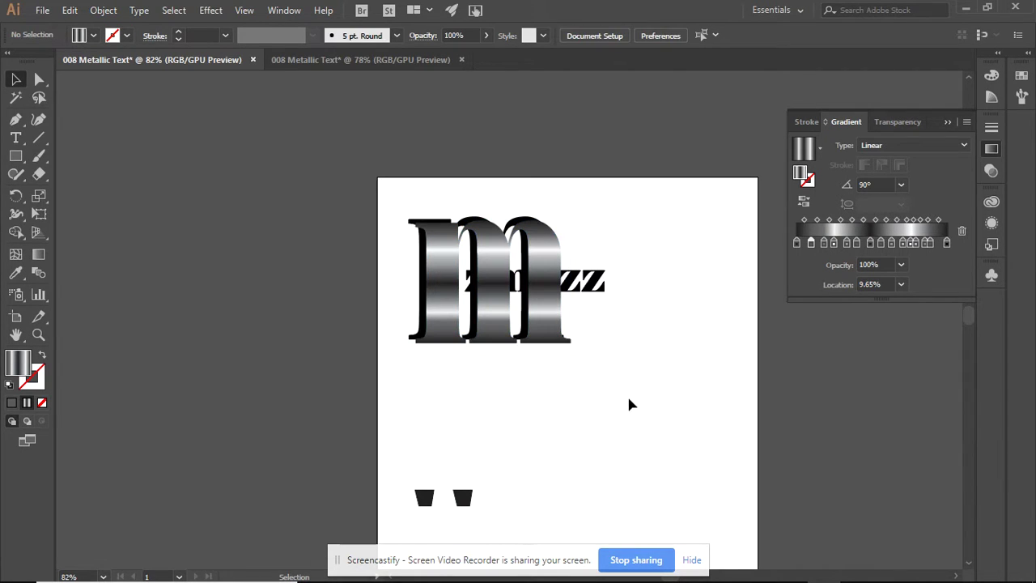
{"action": "left_click", "coordinate": [554, 343]}
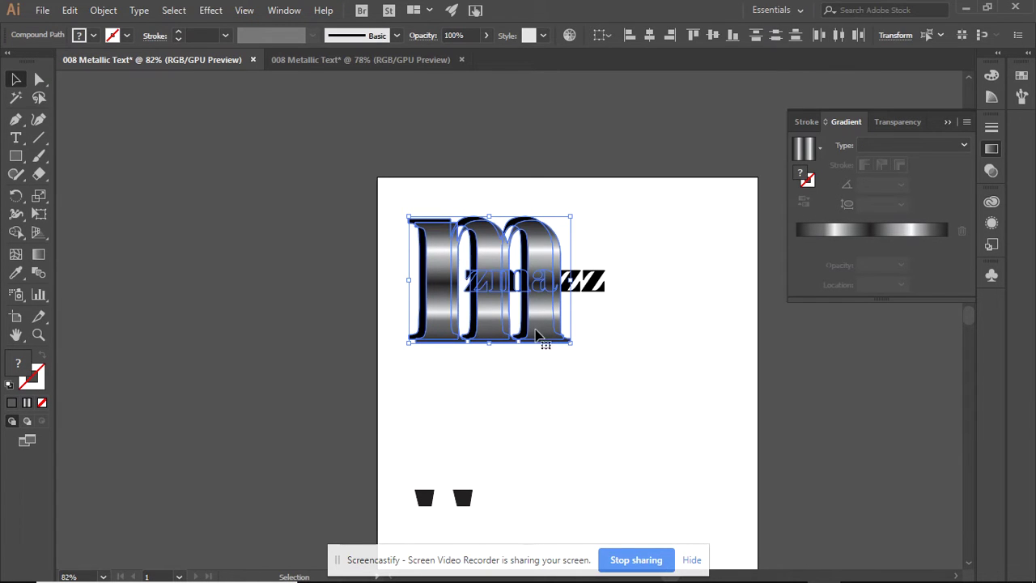
{"action": "left_click", "coordinate": [543, 395]}
{"action": "left_click_drag", "start_coordinate": [431, 252], "coordinate": [476, 477]}
{"action": "left_click_drag", "start_coordinate": [432, 284], "coordinate": [463, 424]}
{"action": "left_click_drag", "start_coordinate": [525, 541], "coordinate": [492, 377]}
{"action": "left_click_drag", "start_coordinate": [396, 329], "coordinate": [630, 500]}
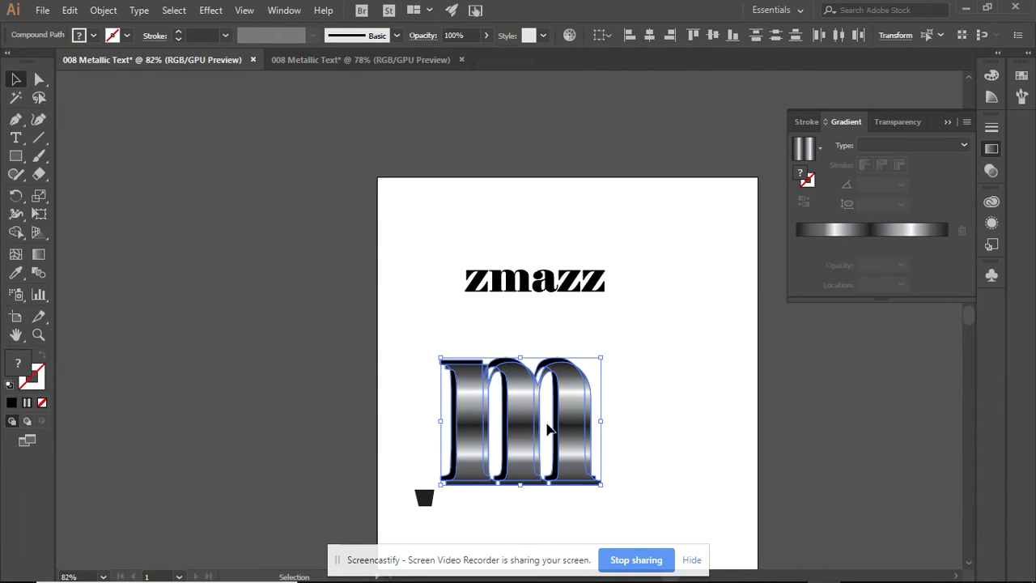
Group the metallic m with its black copy using Ctrl+G and move the group up-left.
{"action": "right_click", "coordinate": [471, 423]}
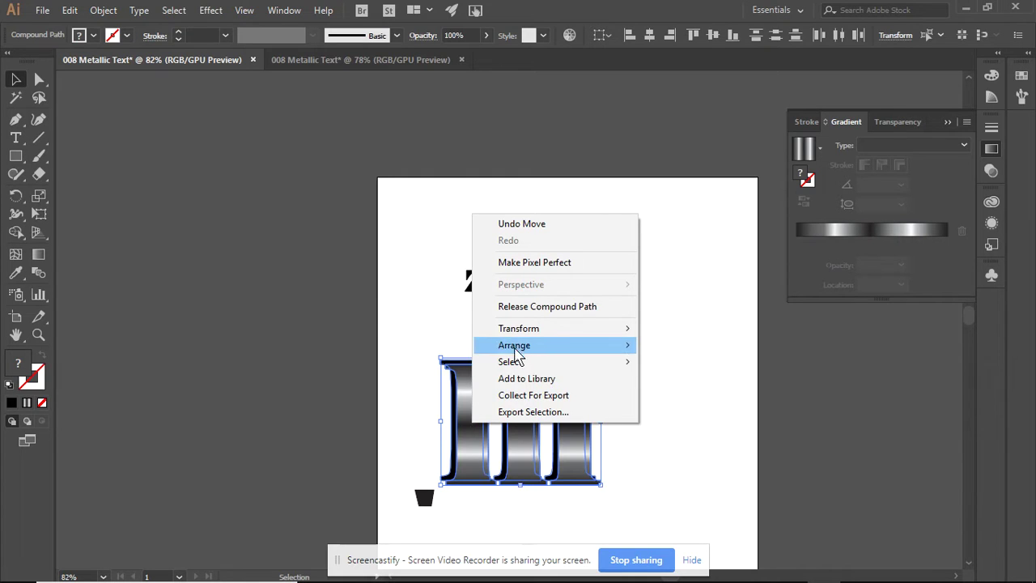
{"action": "mouse_move", "coordinate": [518, 352]}
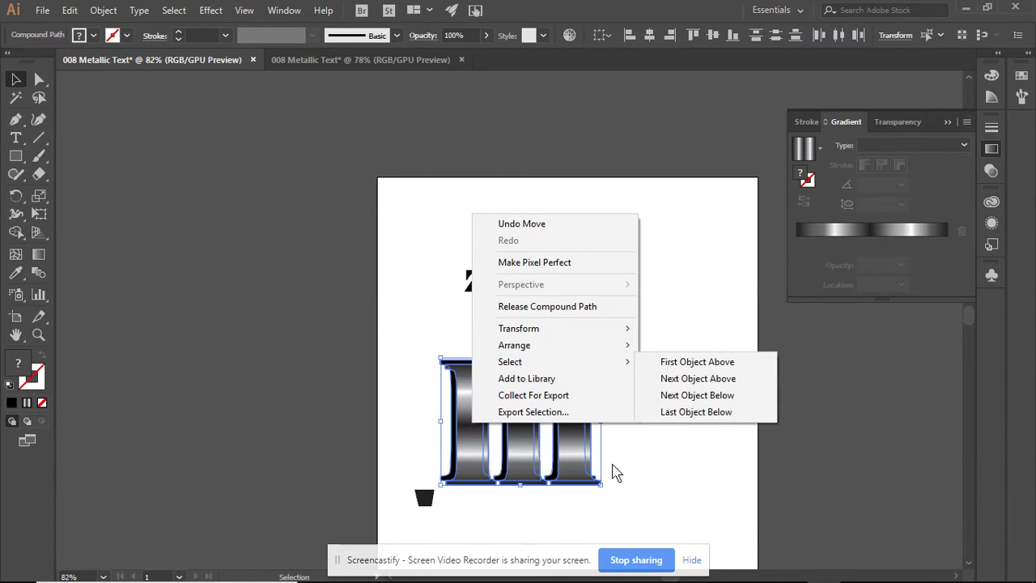
{"action": "left_click", "coordinate": [350, 320]}
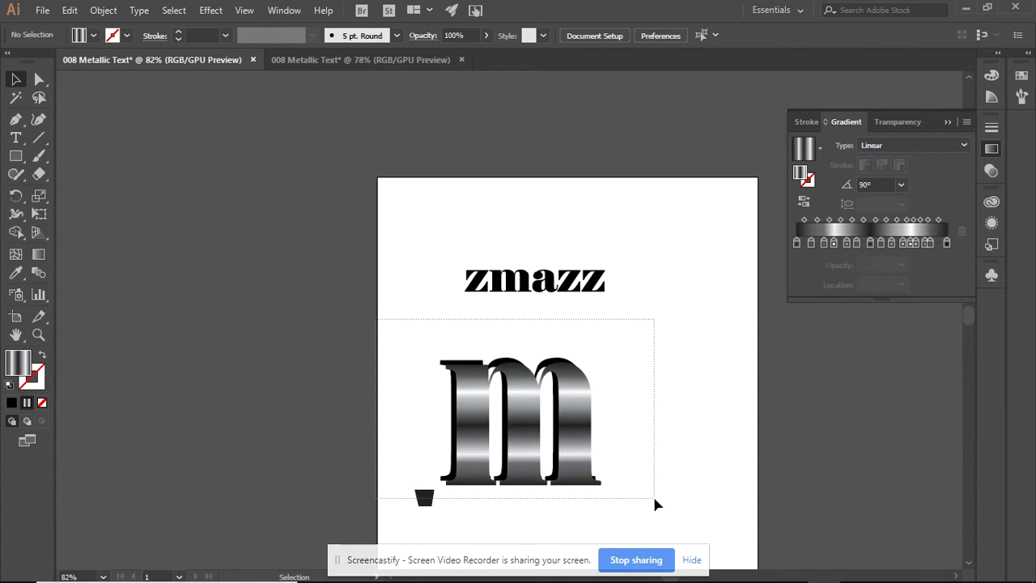
{"action": "right_click", "coordinate": [552, 440]}
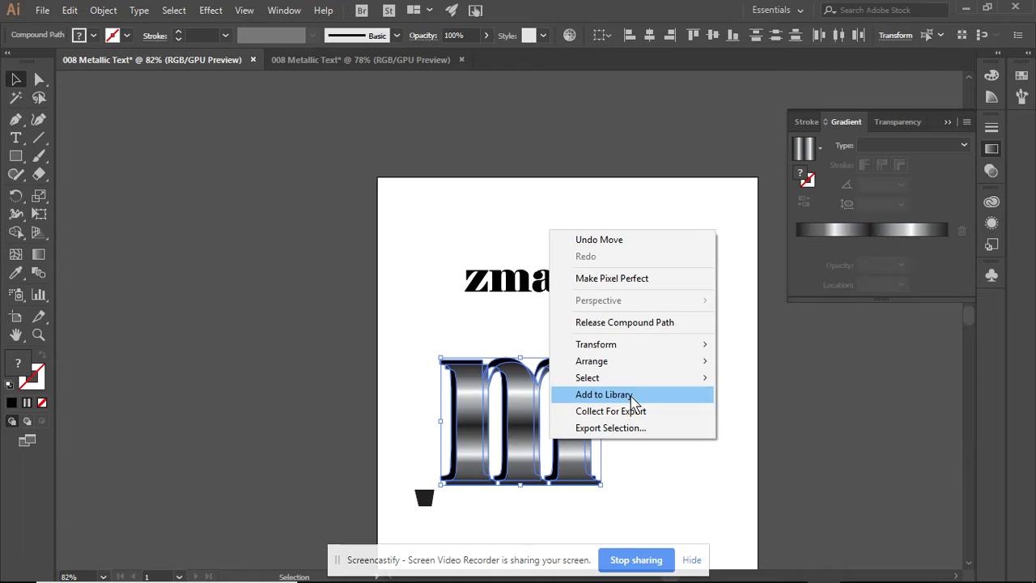
{"action": "mouse_move", "coordinate": [628, 348]}
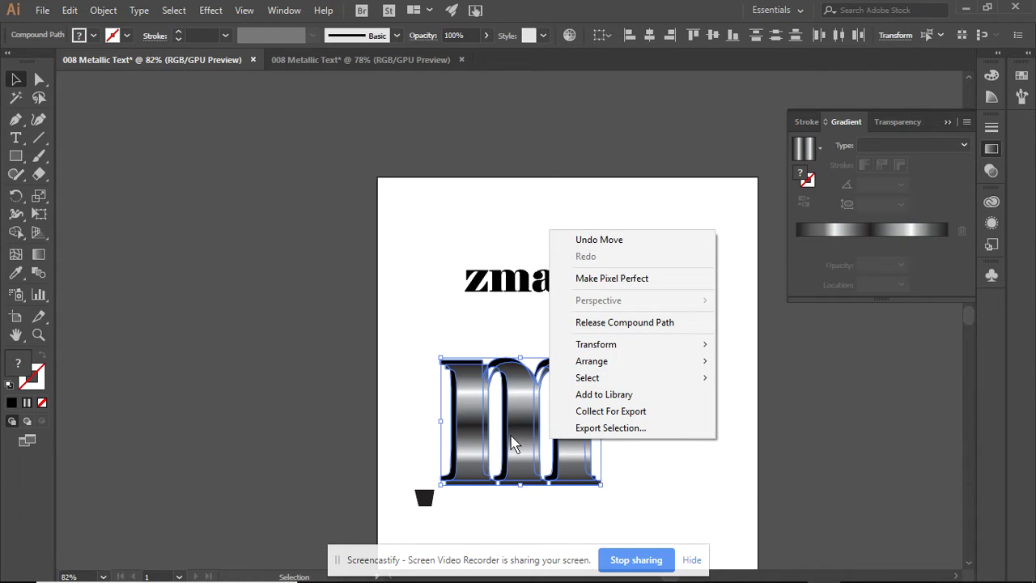
{"action": "left_click", "coordinate": [415, 331]}
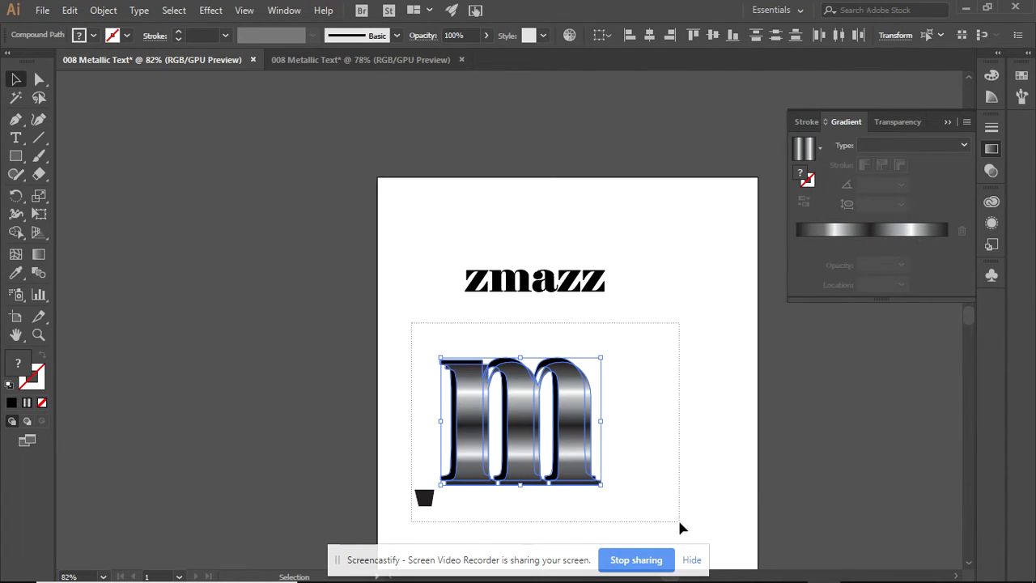
{"action": "key", "text": "ctrl+alt+shift+8"}
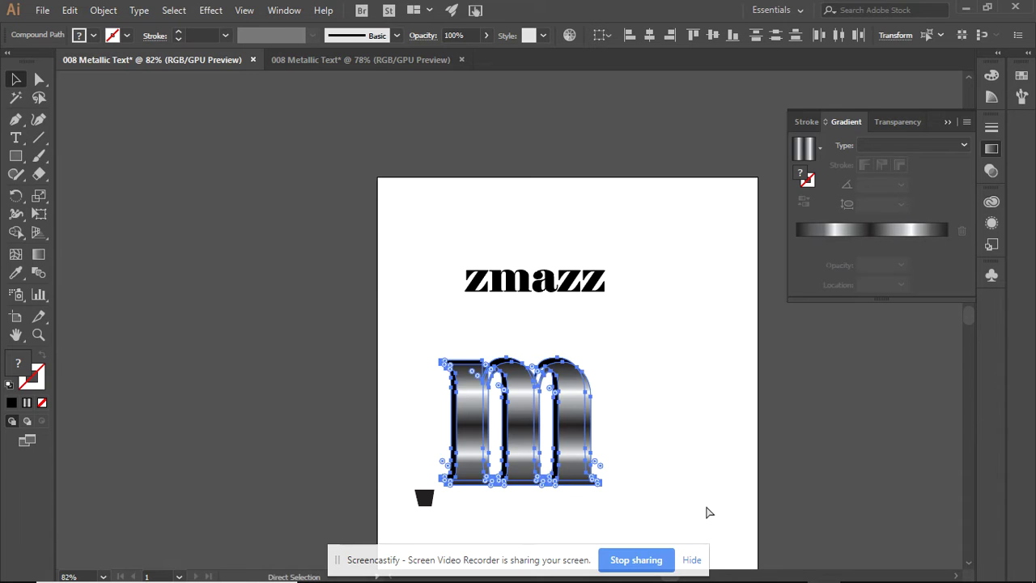
{"action": "key", "text": "ctrl+g"}
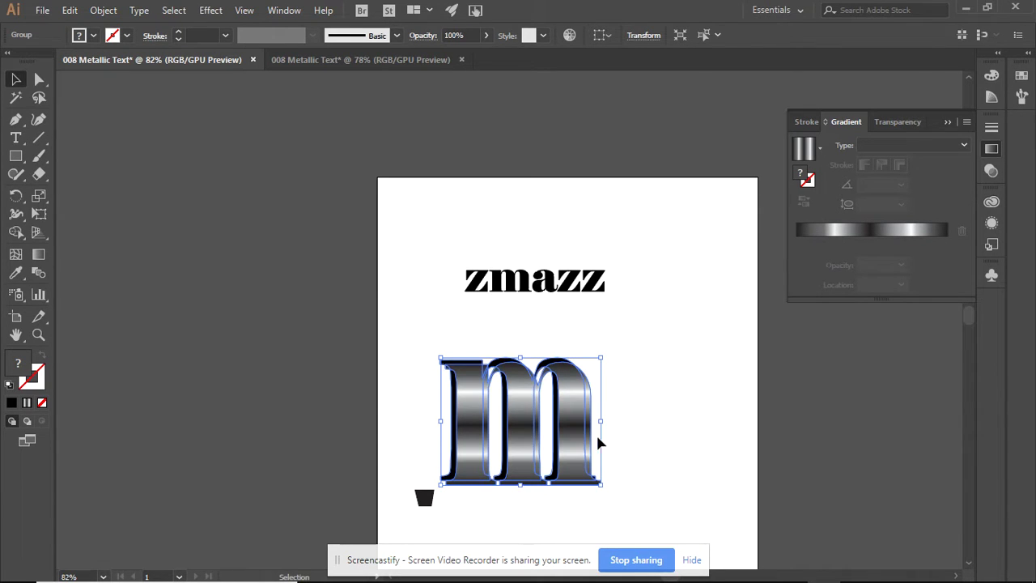
{"action": "left_click_drag", "start_coordinate": [573, 428], "coordinate": [543, 413]}
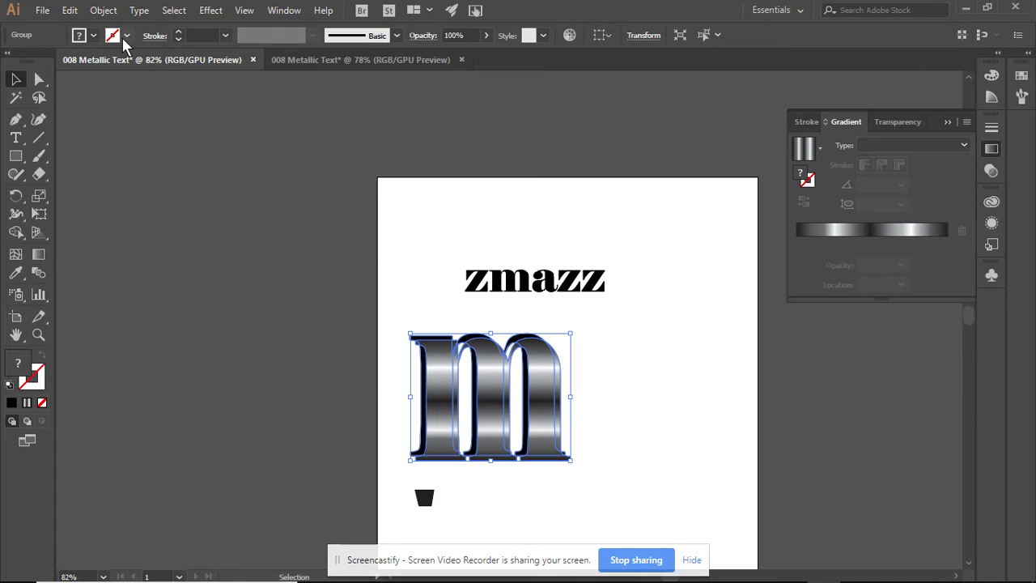
Give the m group a K=80 dark grey stroke of 0.031 in.
{"action": "left_click", "coordinate": [127, 36]}
{"action": "left_click", "coordinate": [41, 62]}
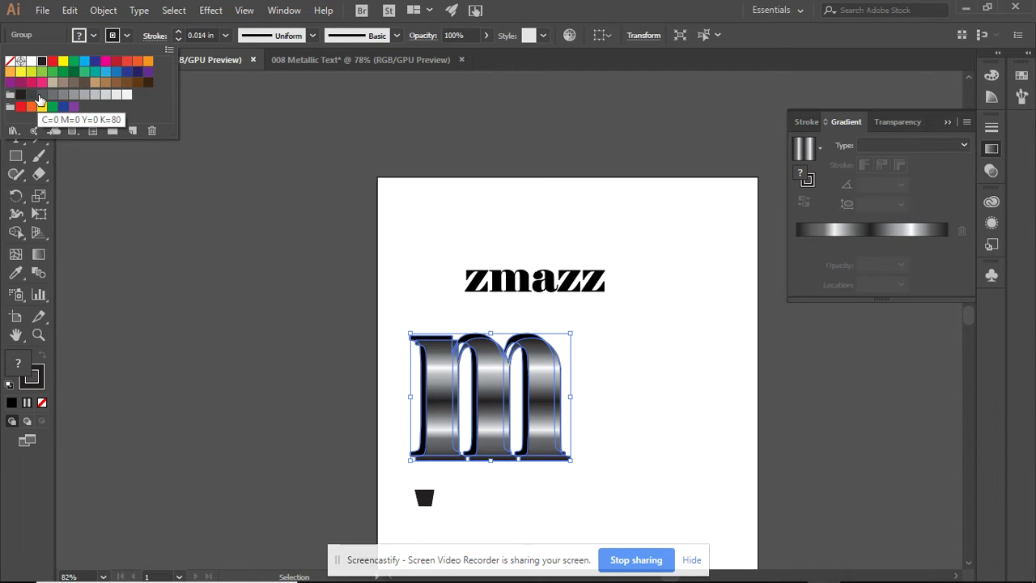
{"action": "left_click", "coordinate": [40, 98]}
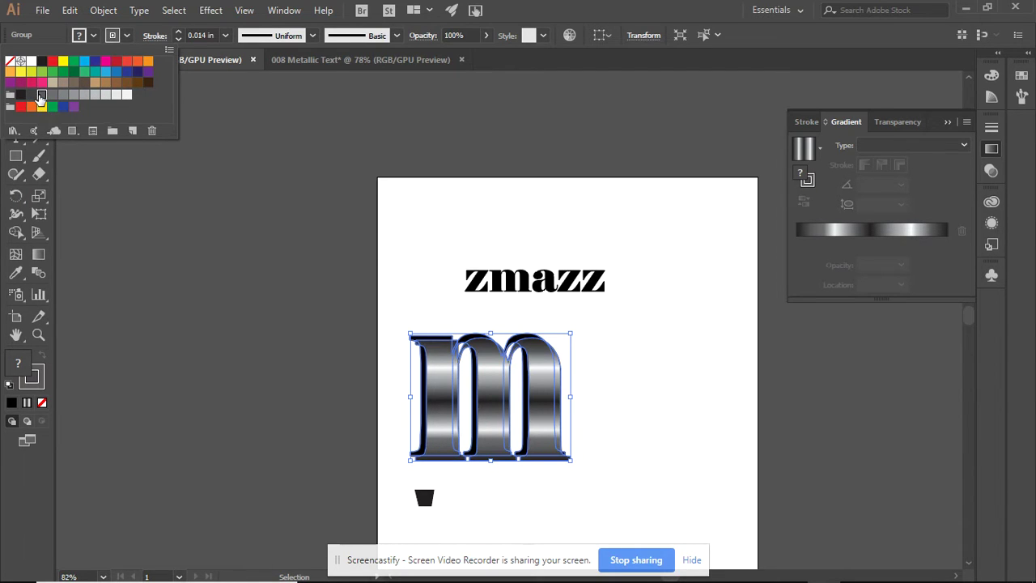
{"action": "left_click", "coordinate": [227, 36]}
{"action": "left_click", "coordinate": [227, 35]}
{"action": "left_click", "coordinate": [241, 86]}
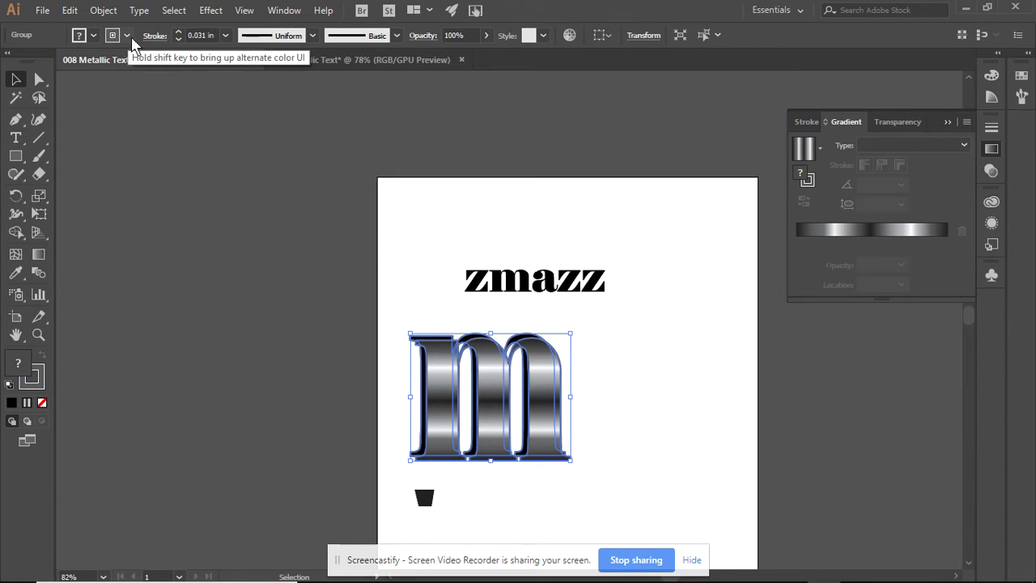
Reposition the metallic m beneath zmazz, then select the word's leading z.
{"action": "left_click", "coordinate": [644, 358]}
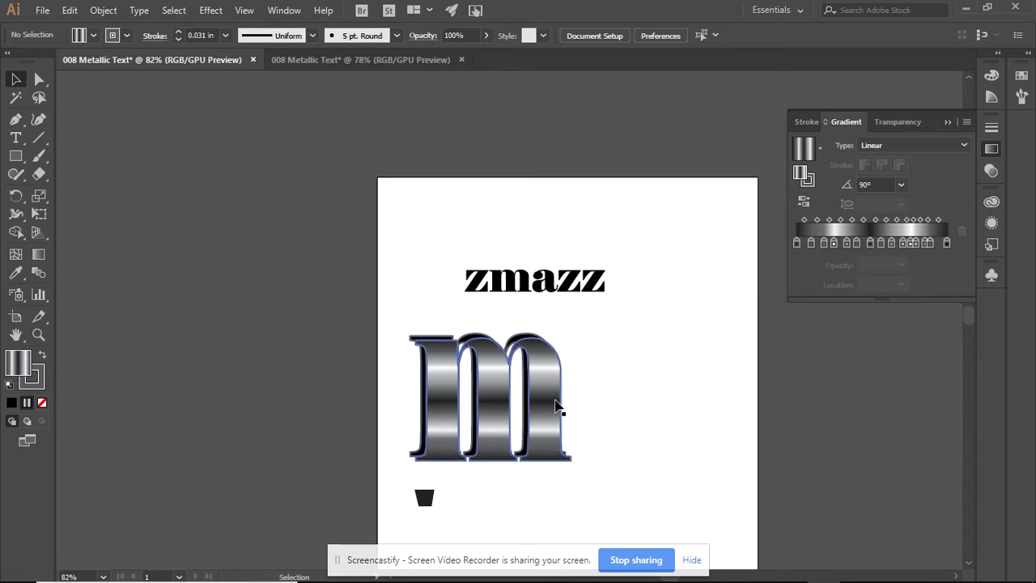
{"action": "mouse_move", "coordinate": [555, 407]}
{"action": "left_mouse_down"}
{"action": "mouse_move", "coordinate": [574, 363]}
{"action": "mouse_move", "coordinate": [594, 371]}
{"action": "mouse_move", "coordinate": [551, 390]}
{"action": "left_mouse_up"}
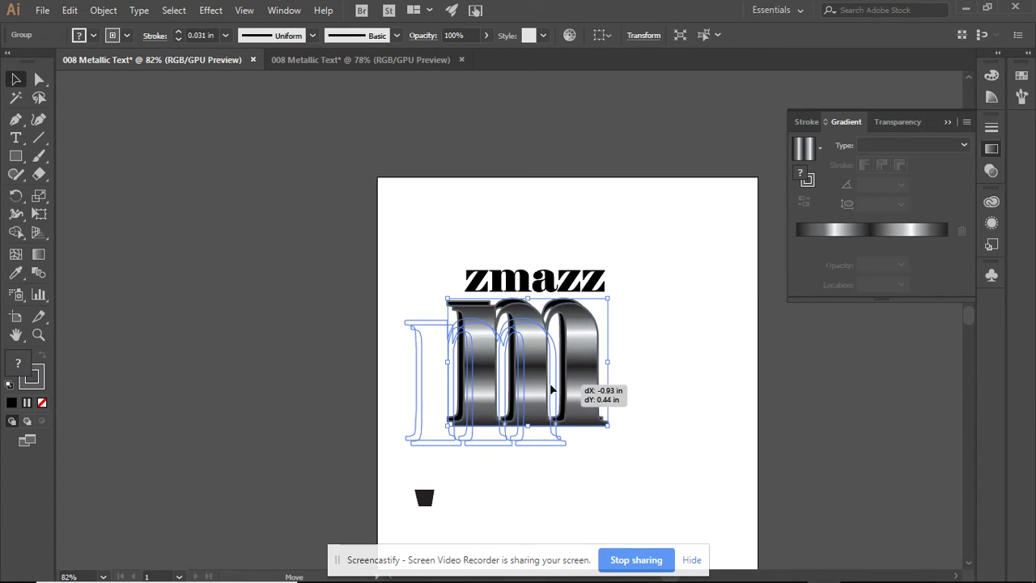
{"action": "left_click", "coordinate": [634, 370]}
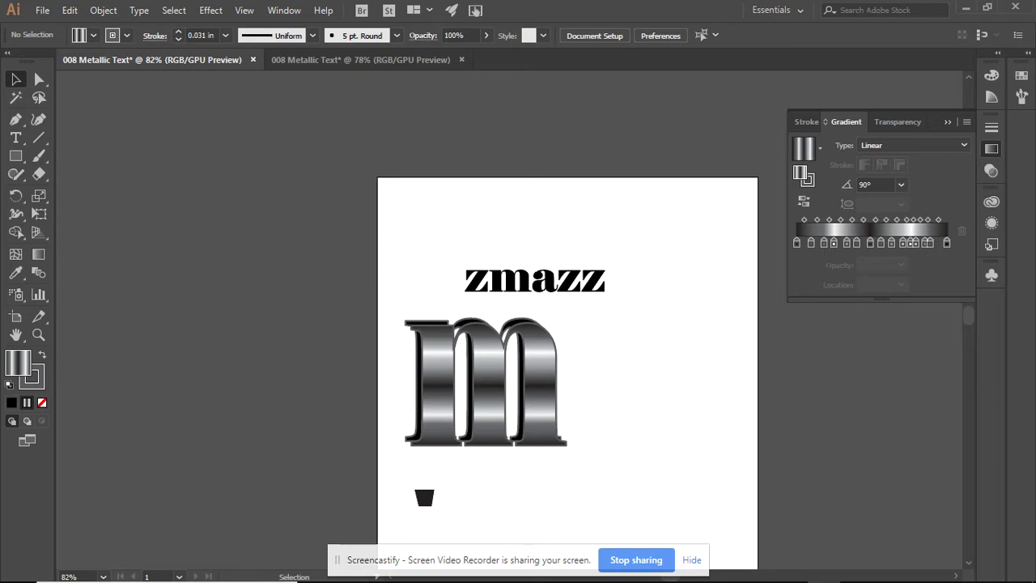
{"action": "right_click", "coordinate": [417, 409]}
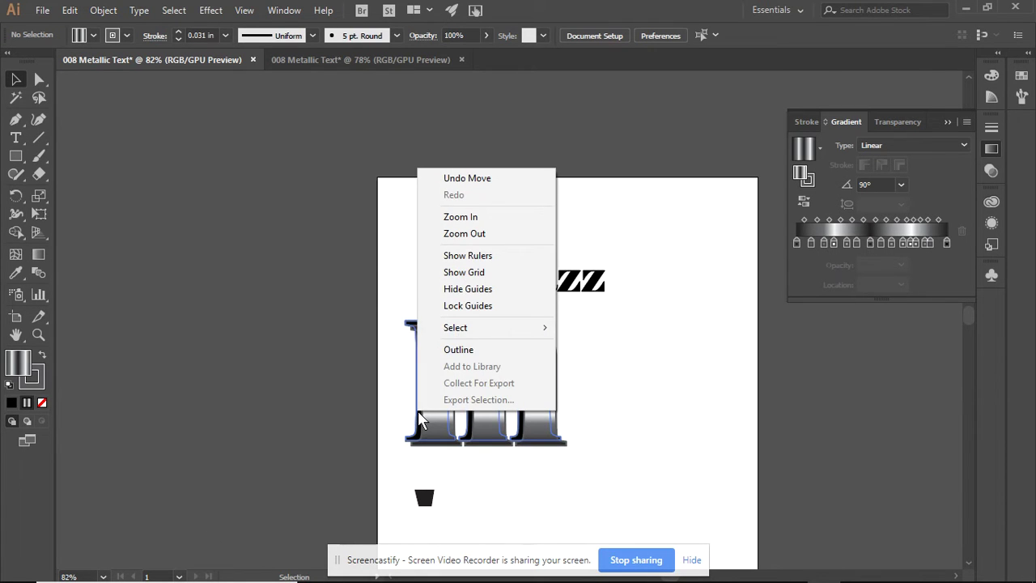
{"action": "left_click", "coordinate": [619, 335]}
{"action": "left_click", "coordinate": [492, 372]}
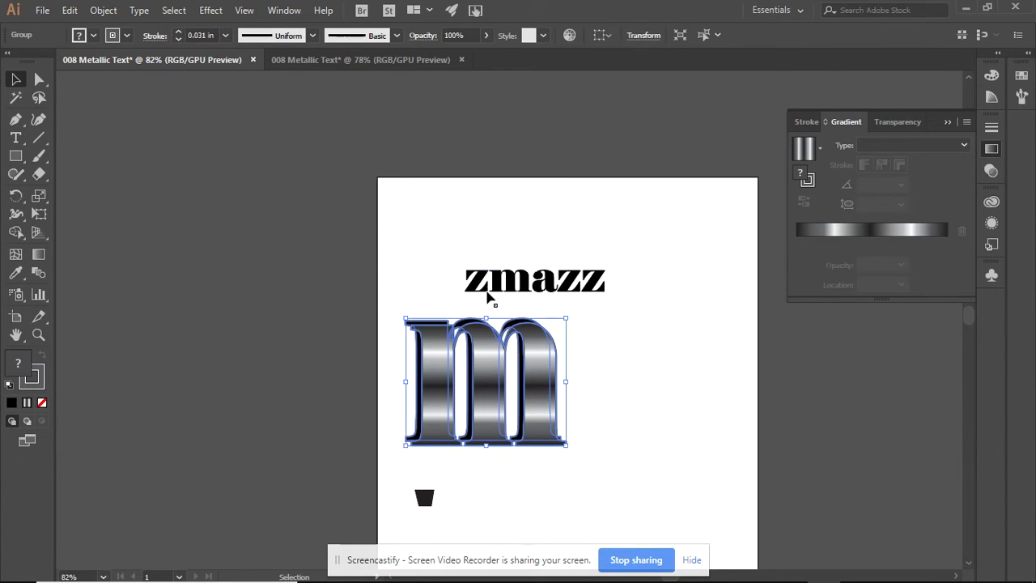
{"action": "left_click", "coordinate": [479, 279]}
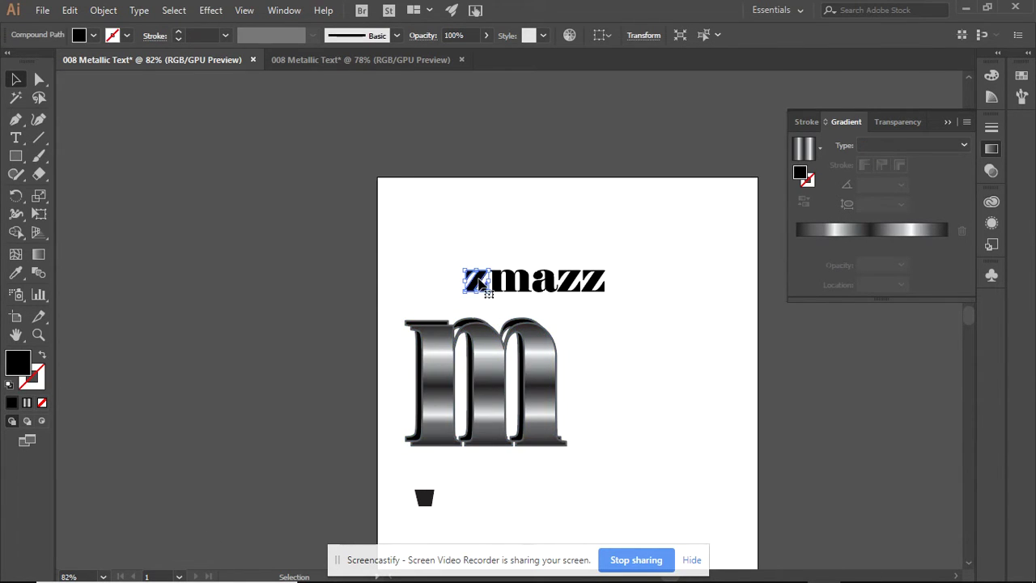
Expand the z and move it to the artboard's top-left.
{"action": "left_click", "coordinate": [103, 10]}
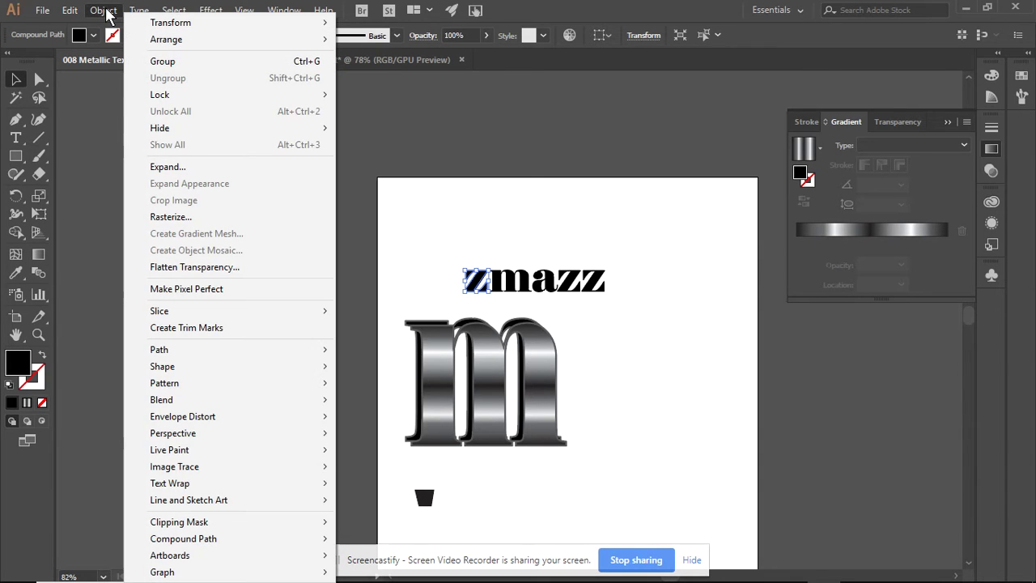
{"action": "left_click", "coordinate": [187, 170]}
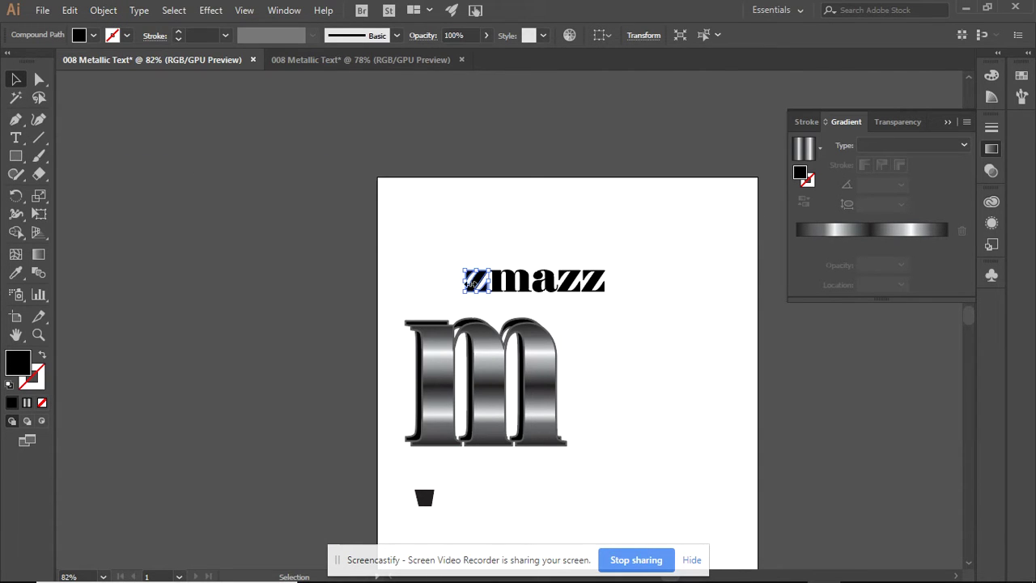
{"action": "left_click_drag", "start_coordinate": [476, 285], "coordinate": [512, 269]}
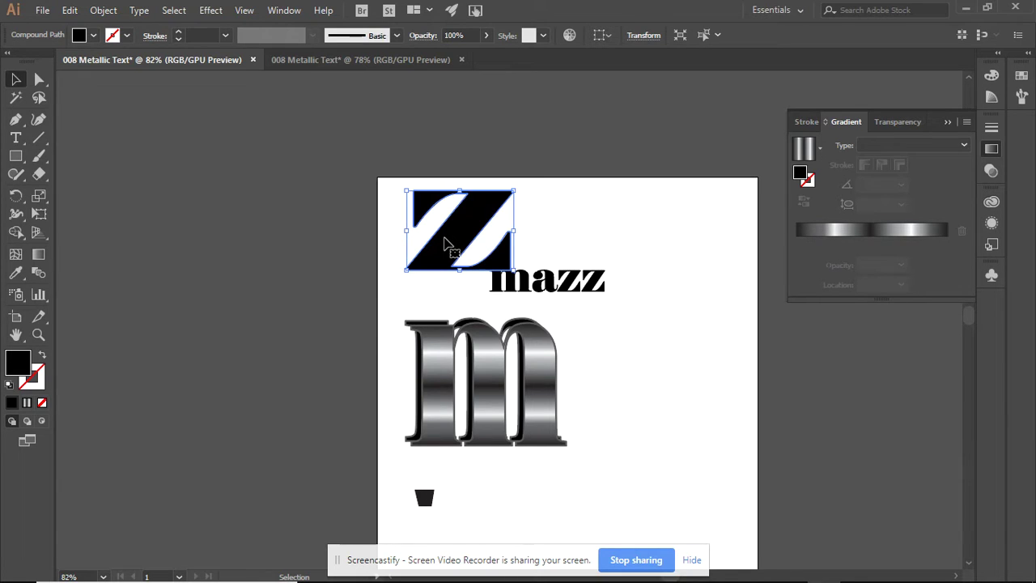
Isolate the enlarged Z, apply the silver multi-stop gradient, and set its angle to 90°.
{"action": "double_click", "coordinate": [449, 245]}
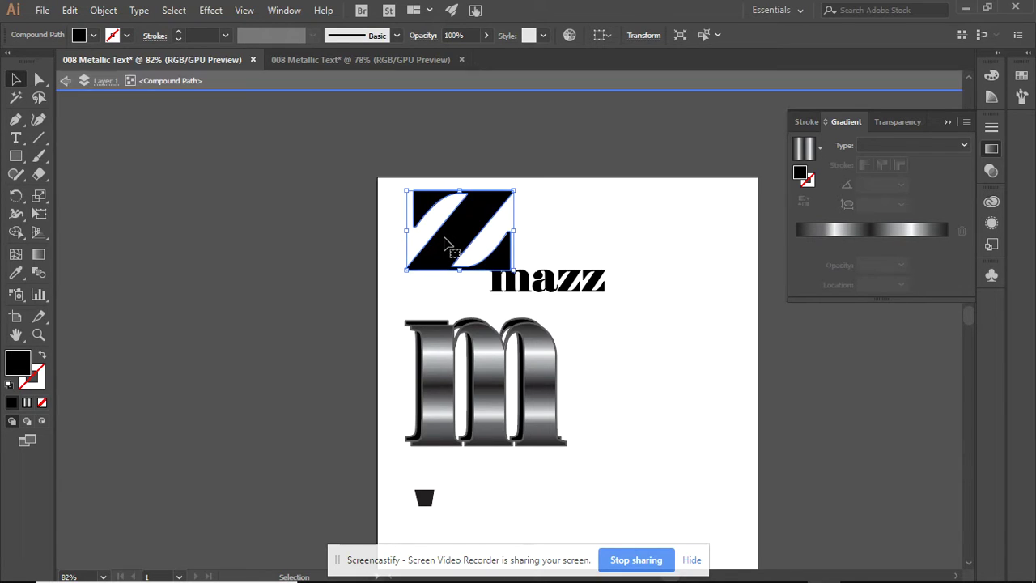
{"action": "left_click", "coordinate": [806, 150]}
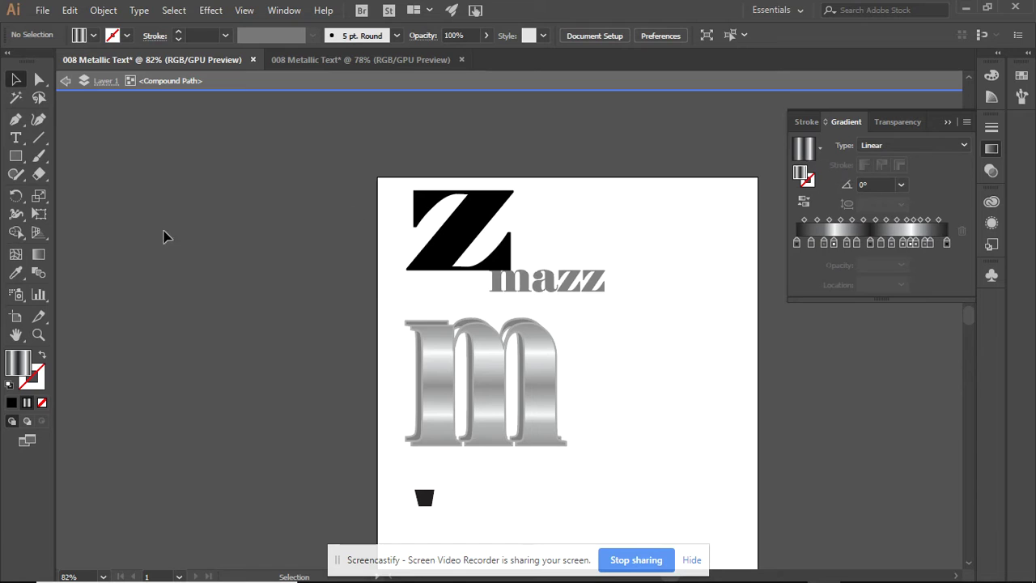
{"action": "left_click", "coordinate": [455, 236]}
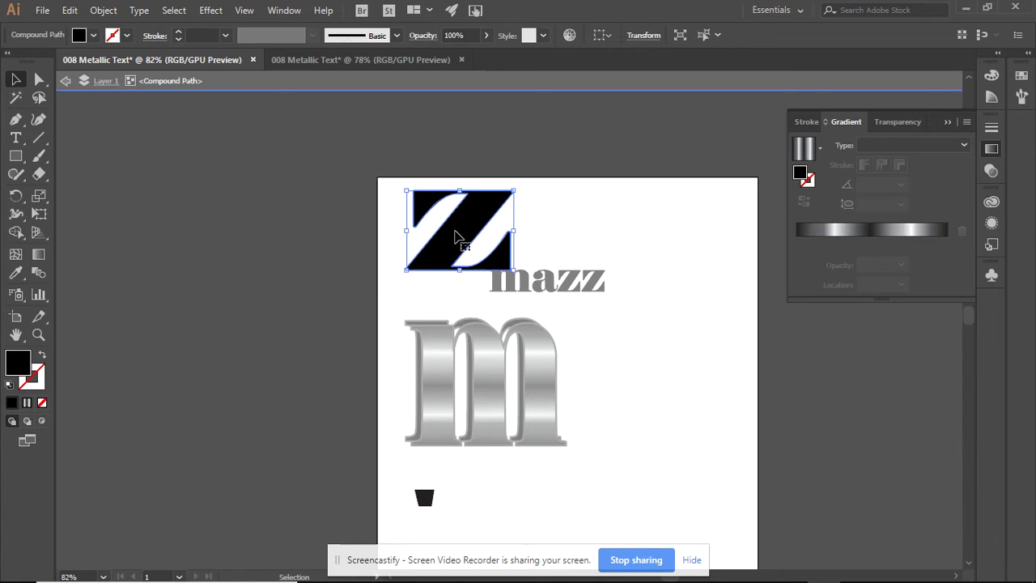
{"action": "left_click", "coordinate": [27, 404]}
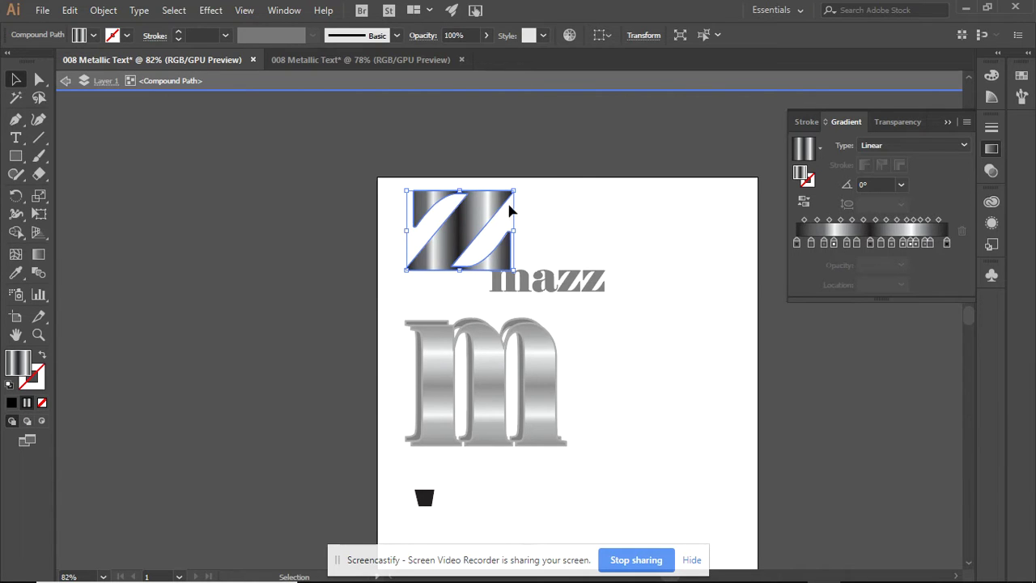
{"action": "left_click", "coordinate": [882, 185]}
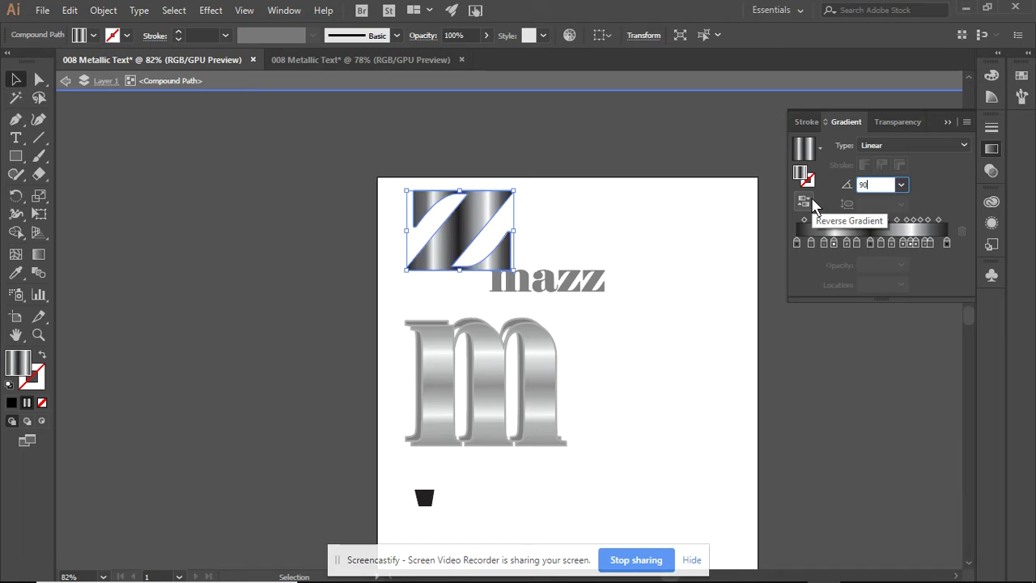
{"action": "type", "text": "90"}
{"action": "key", "text": "Return"}
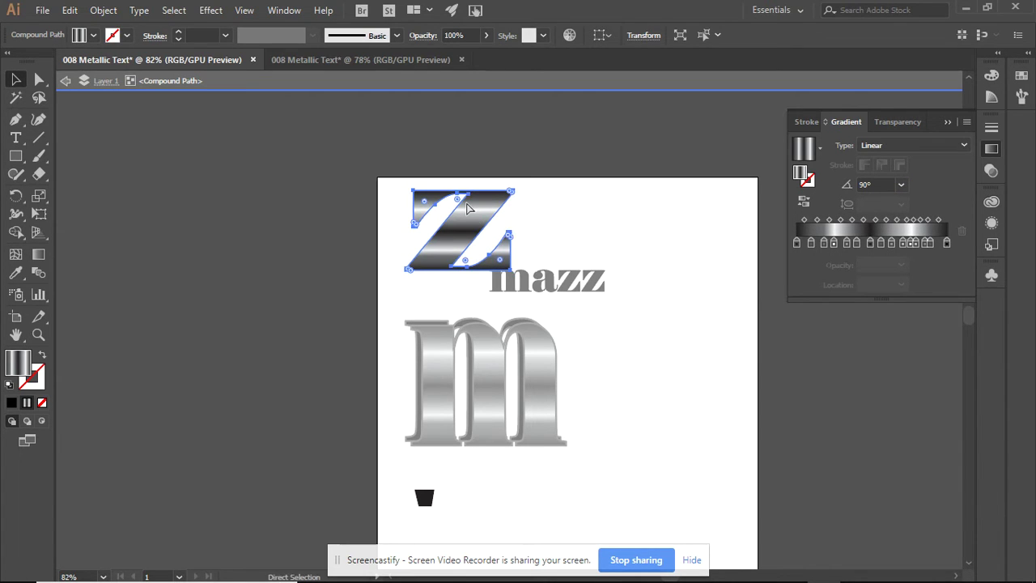
Duplicate the gradient Z below and fill the original top Z with solid black.
{"action": "left_click_drag", "start_coordinate": [467, 209], "coordinate": [523, 316]}
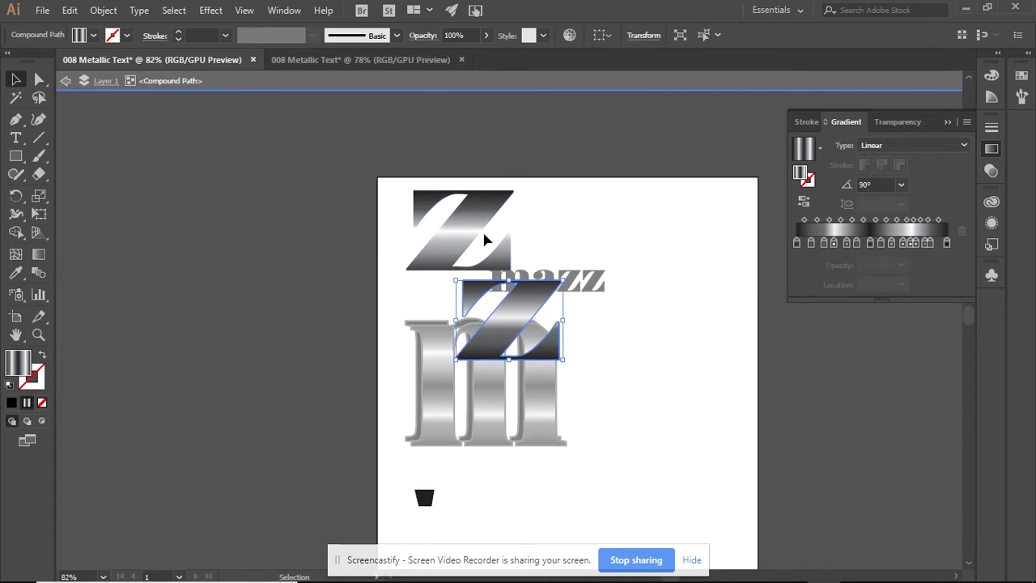
{"action": "left_click", "coordinate": [465, 229]}
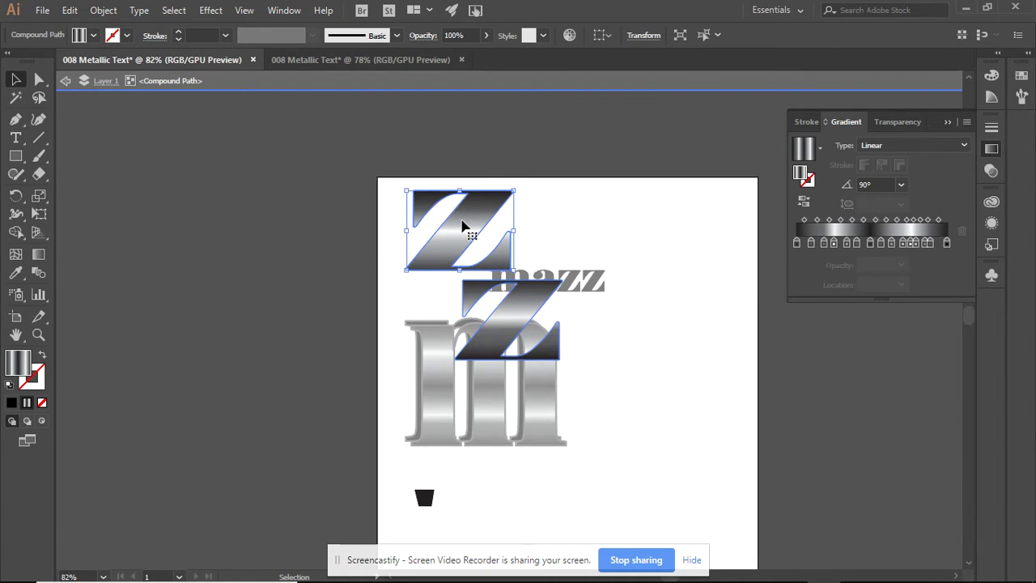
{"action": "left_click", "coordinate": [11, 402]}
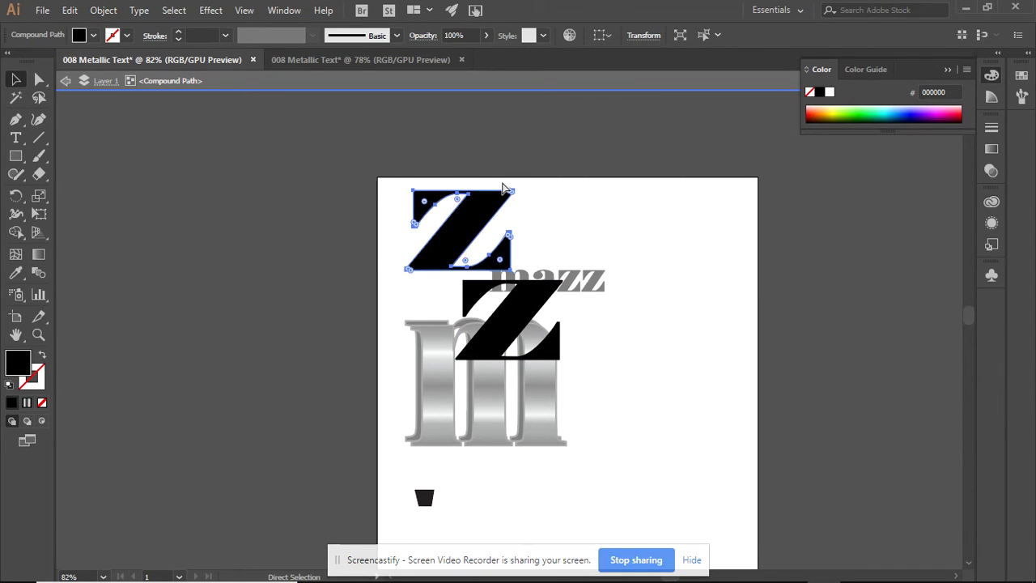
{"action": "key", "text": "ctrl+z"}
{"action": "left_click", "coordinate": [620, 330]}
{"action": "left_click", "coordinate": [476, 241]}
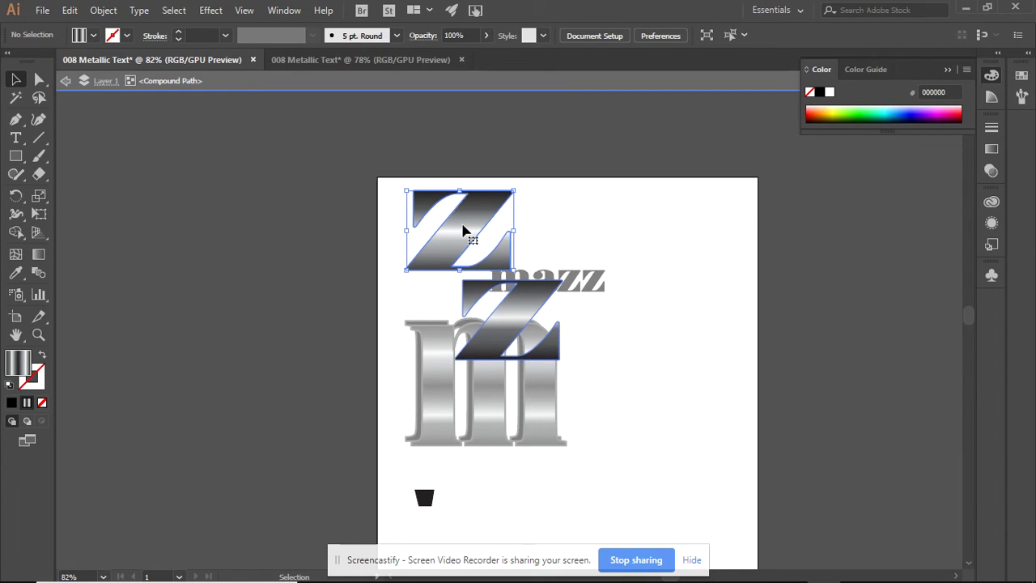
{"action": "left_click", "coordinate": [12, 403]}
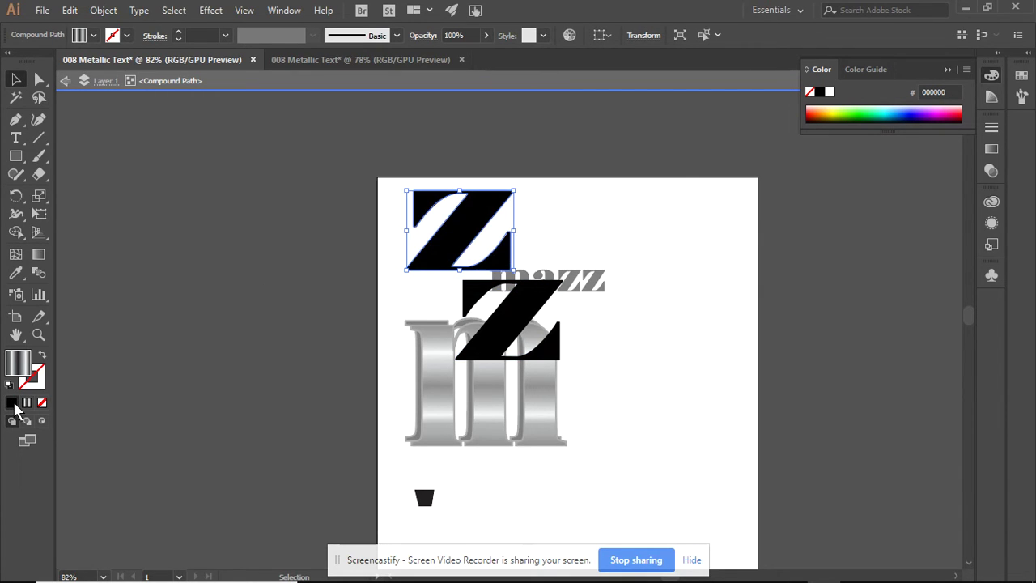
Apply the metallic gradient to the lower Z and move it onto the black Z, slightly offset.
{"action": "left_click", "coordinate": [533, 316]}
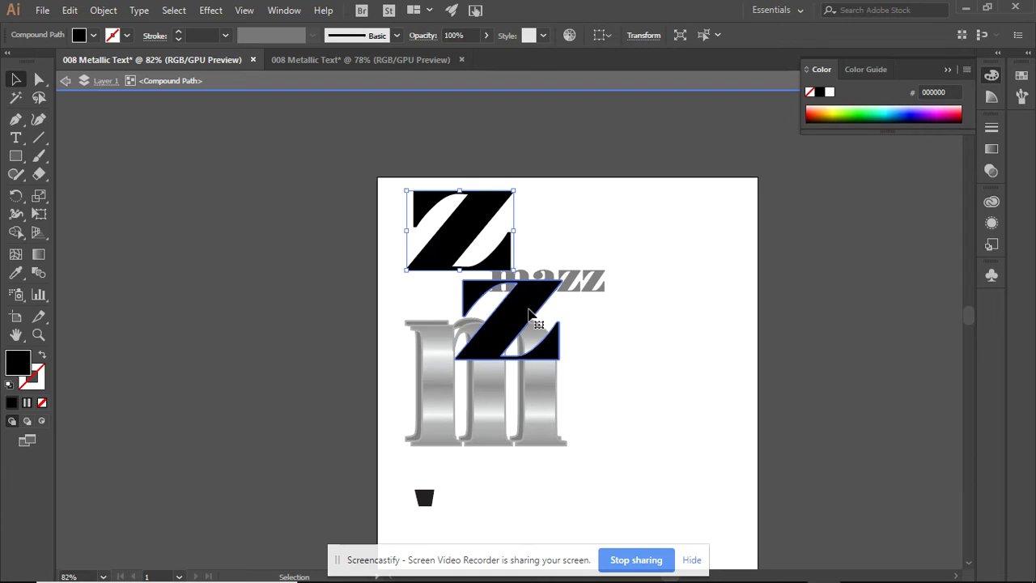
{"action": "double_click", "coordinate": [38, 254]}
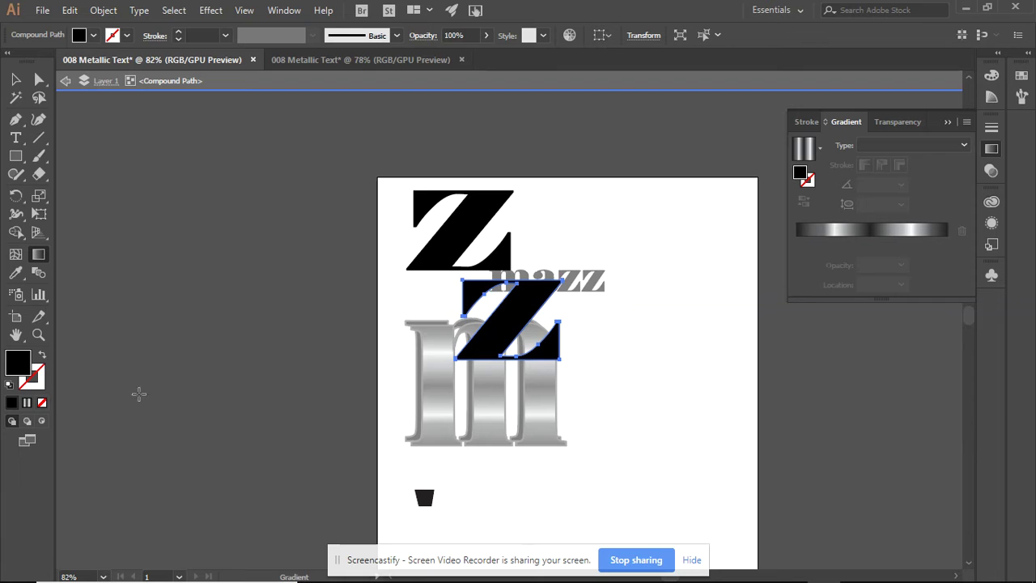
{"action": "left_click", "coordinate": [26, 402]}
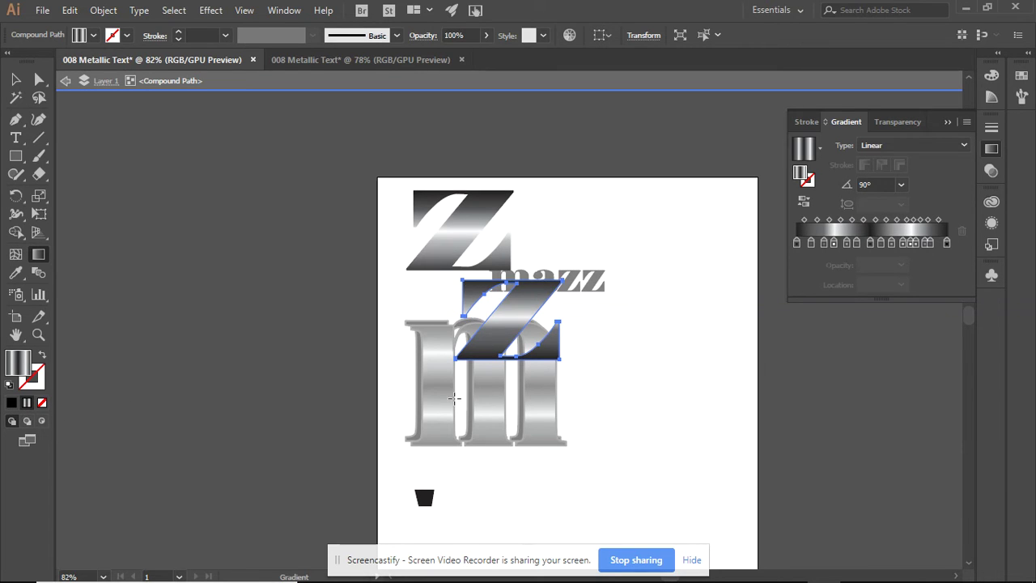
{"action": "left_click", "coordinate": [15, 79]}
{"action": "left_click_drag", "start_coordinate": [502, 336], "coordinate": [458, 251]}
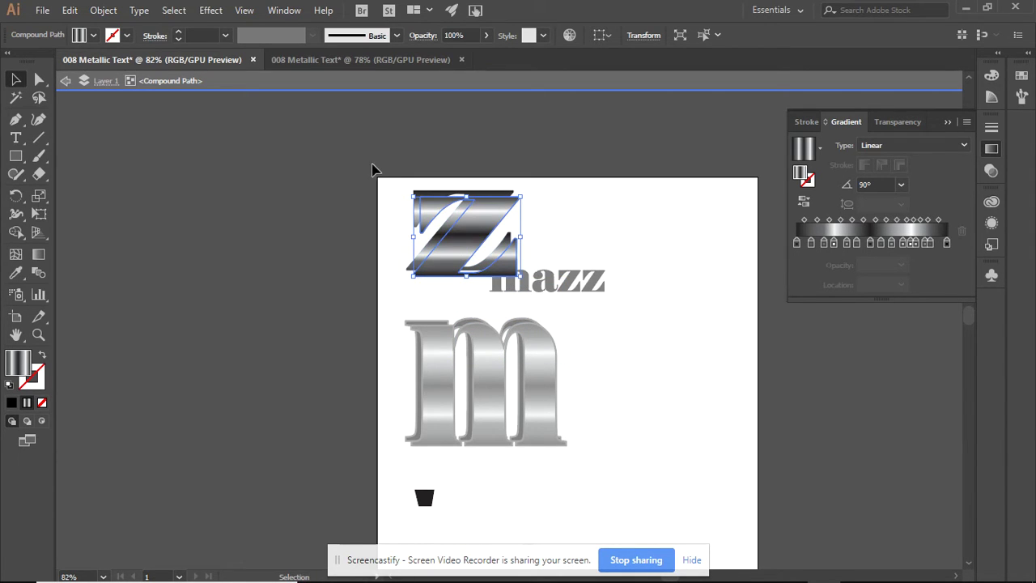
Give the gradient Z a black 0.031 in stroke and nudge it up slightly.
{"action": "left_click", "coordinate": [125, 35]}
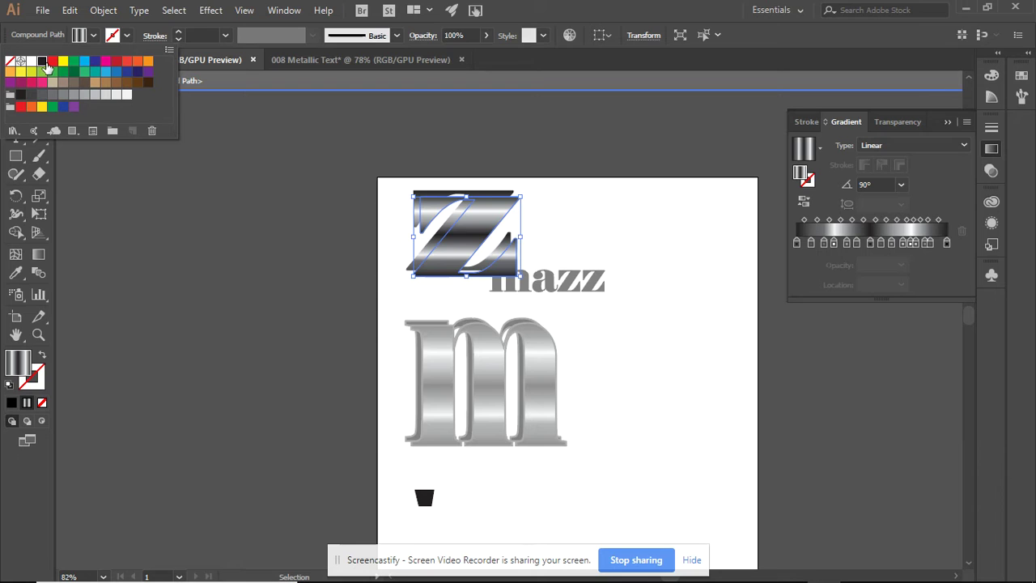
{"action": "left_click", "coordinate": [42, 62]}
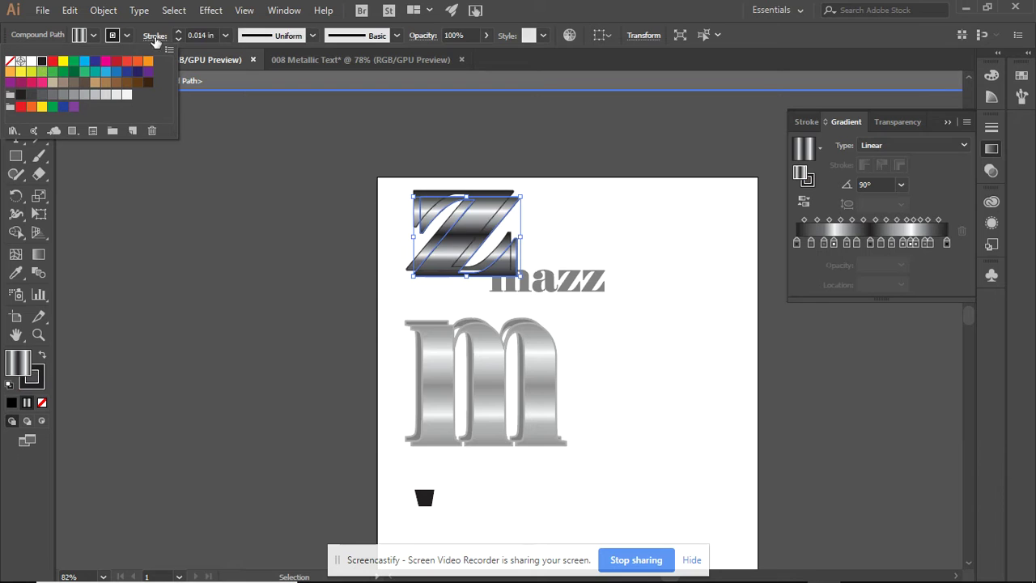
{"action": "left_click", "coordinate": [226, 35]}
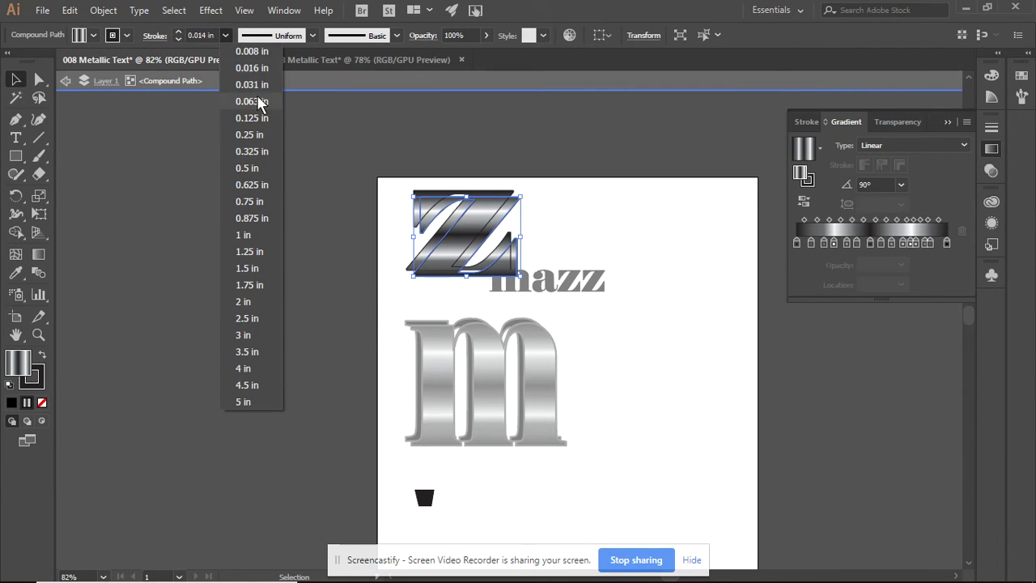
{"action": "left_click", "coordinate": [256, 87]}
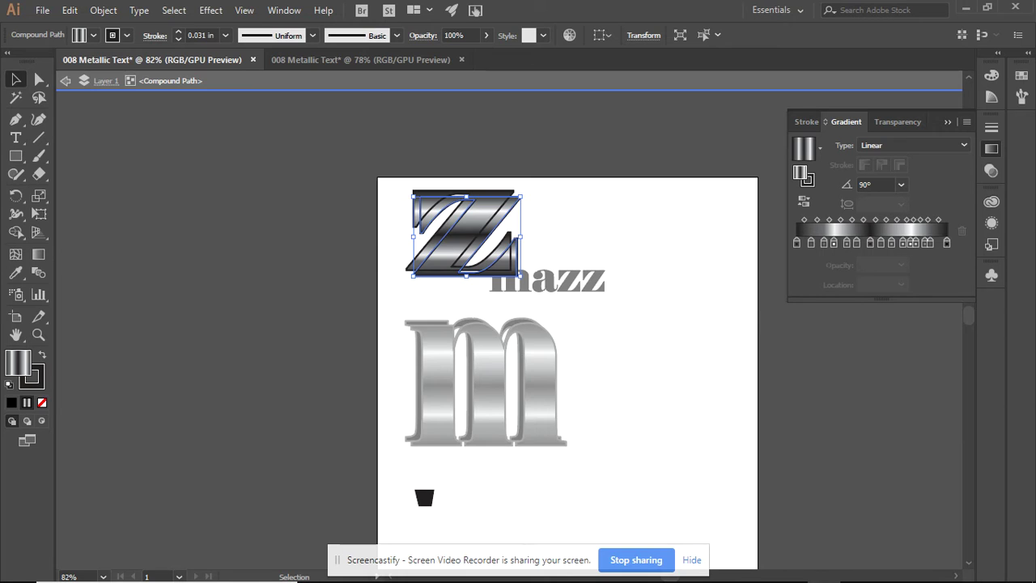
{"action": "left_click", "coordinate": [370, 261]}
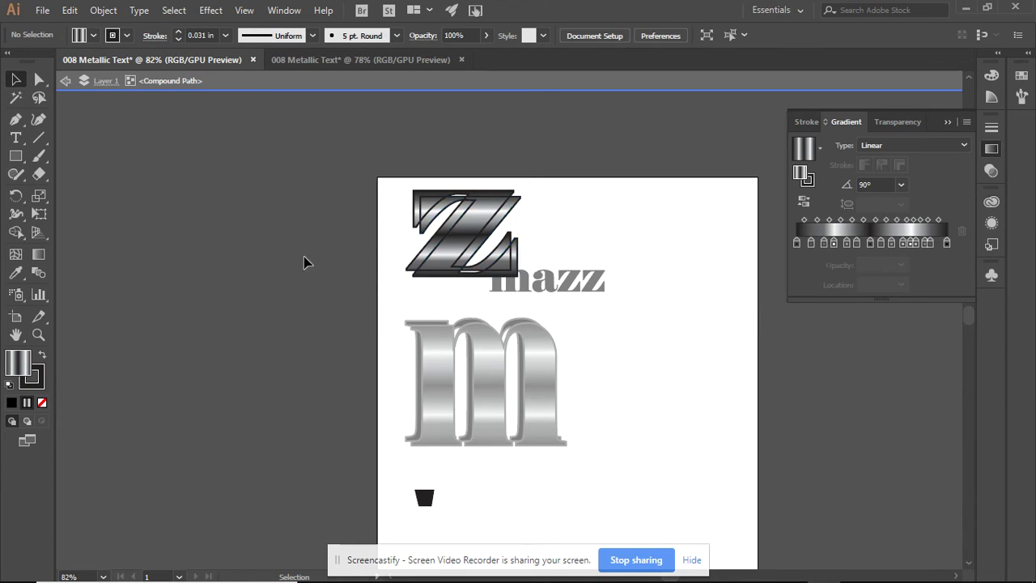
{"action": "left_click_drag", "start_coordinate": [456, 255], "coordinate": [455, 251]}
Release the Z compound path and realign the Z pieces over each other.
{"action": "right_click", "coordinate": [456, 248]}
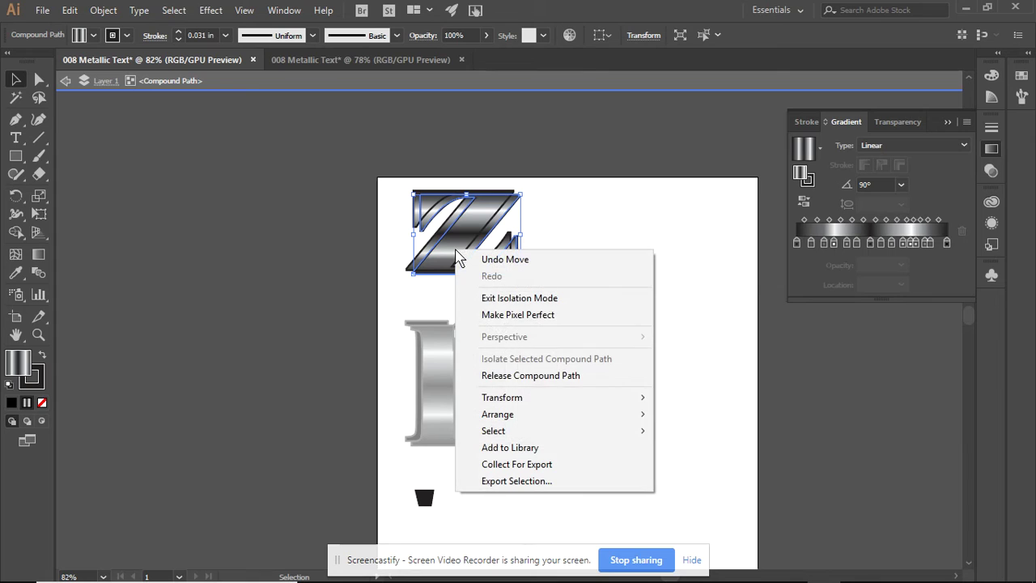
{"action": "left_click", "coordinate": [519, 376]}
{"action": "left_click", "coordinate": [608, 267]}
{"action": "left_click_drag", "start_coordinate": [465, 234], "coordinate": [577, 306]}
{"action": "left_click", "coordinate": [468, 241]}
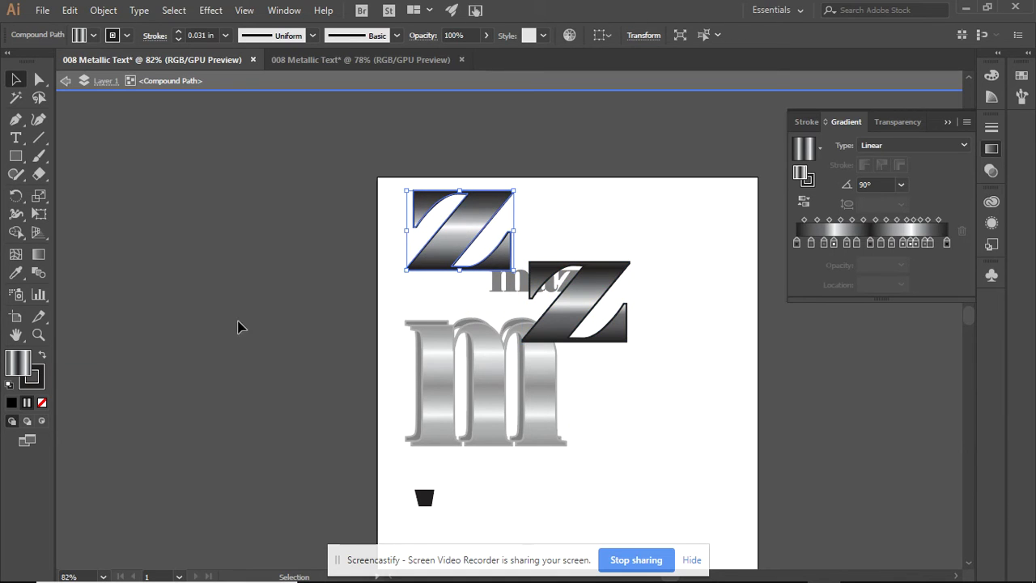
{"action": "left_click", "coordinate": [10, 403]}
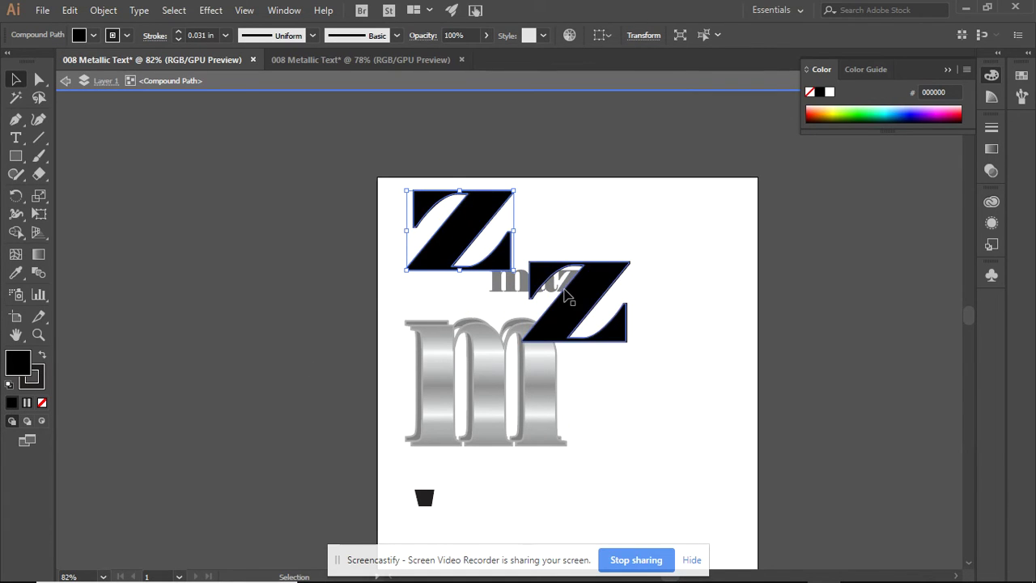
{"action": "key", "text": "ctrl+z"}
{"action": "left_click_drag", "start_coordinate": [567, 297], "coordinate": [456, 231]}
Group both Z layers and move the group beside the m.
{"action": "left_click_drag", "start_coordinate": [363, 177], "coordinate": [524, 284]}
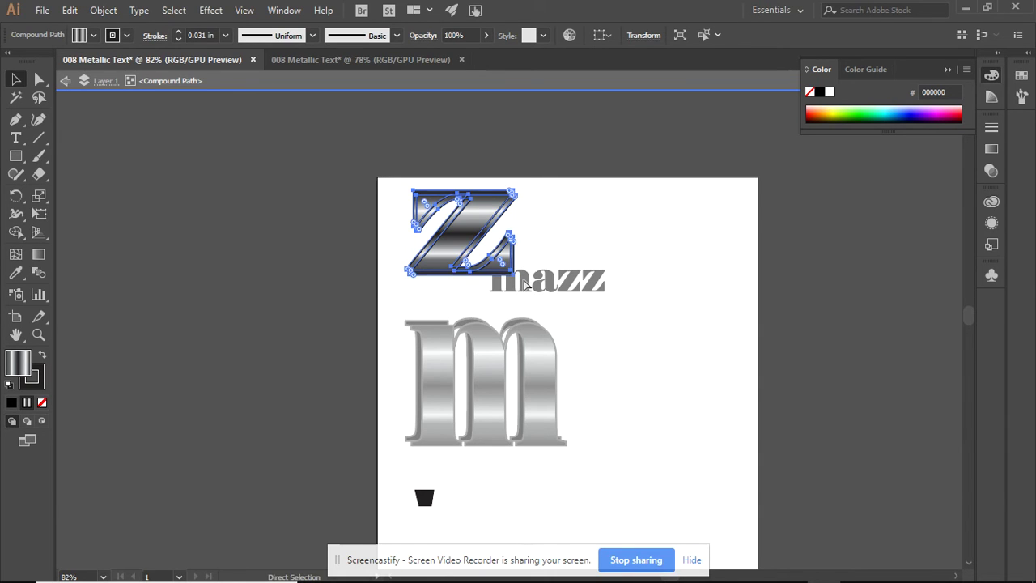
{"action": "key", "text": "ctrl+g"}
{"action": "left_click_drag", "start_coordinate": [461, 245], "coordinate": [608, 362]}
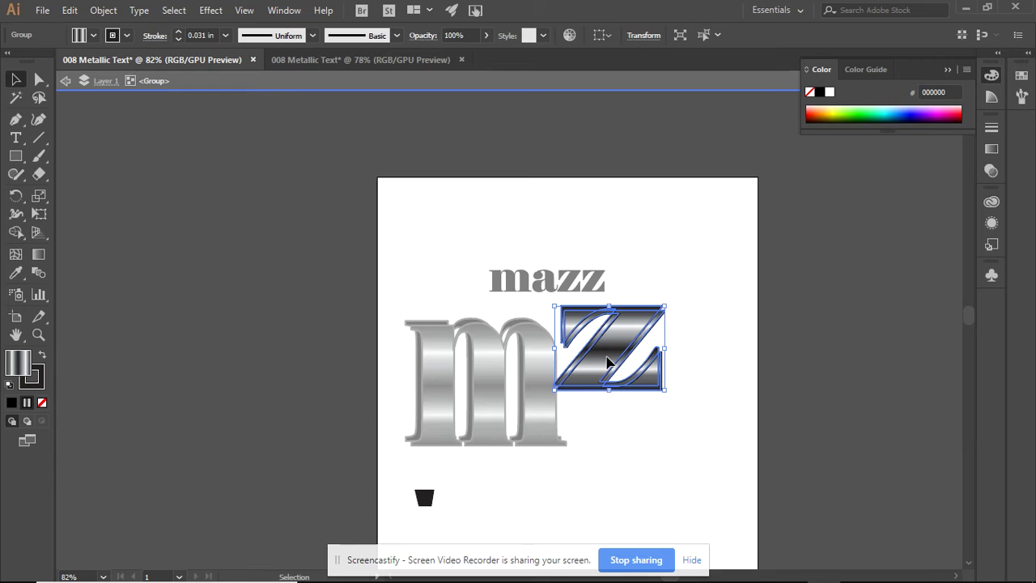
{"action": "left_click", "coordinate": [568, 444]}
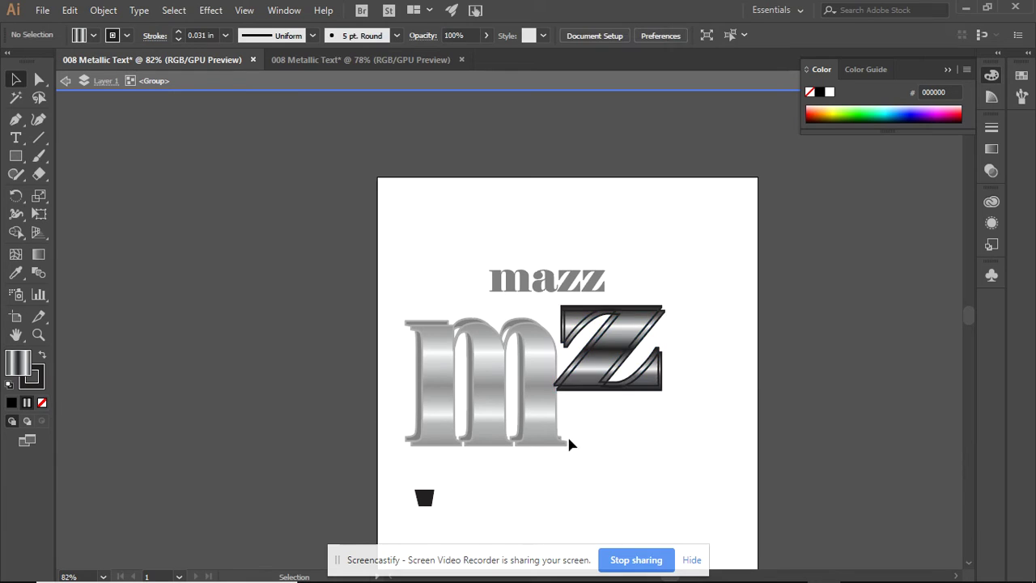
Exit isolation mode and move the Z group down-left against the m.
{"action": "right_click", "coordinate": [589, 372]}
{"action": "left_click", "coordinate": [612, 155]}
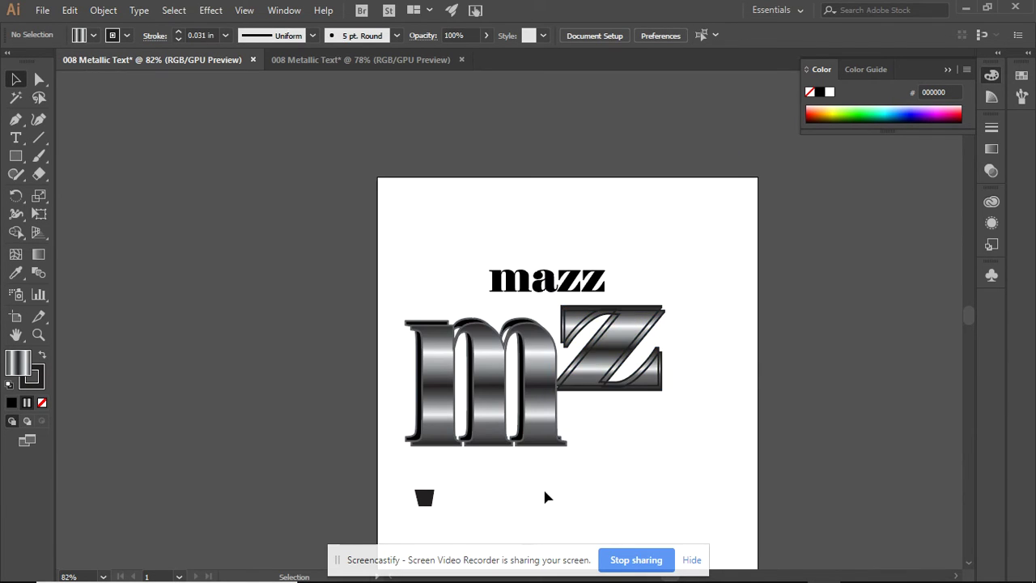
{"action": "left_click_drag", "start_coordinate": [600, 363], "coordinate": [572, 420]}
{"action": "left_click", "coordinate": [590, 466]}
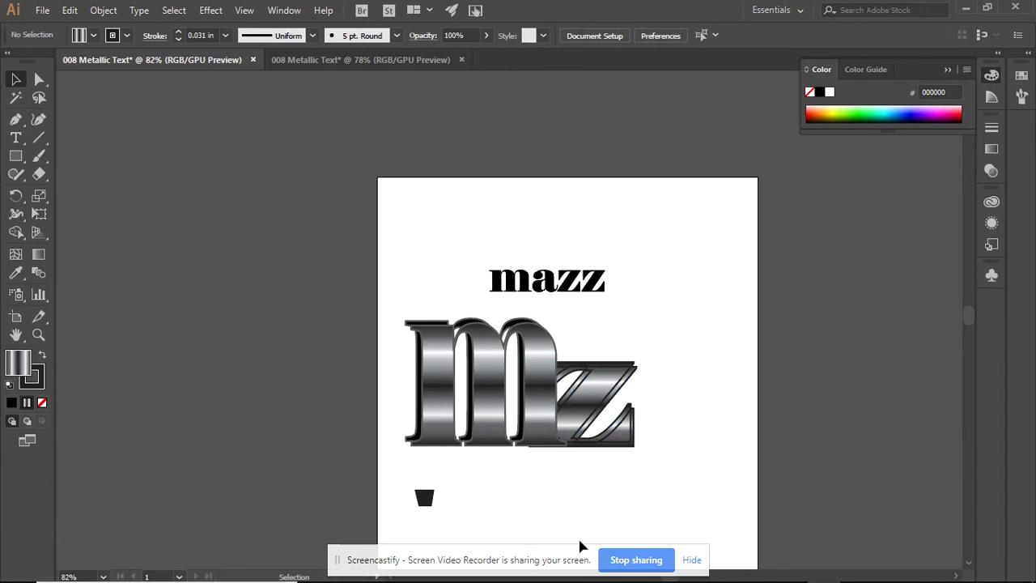
Bring the Z group to the front, in front of the m.
{"action": "right_click", "coordinate": [567, 422]}
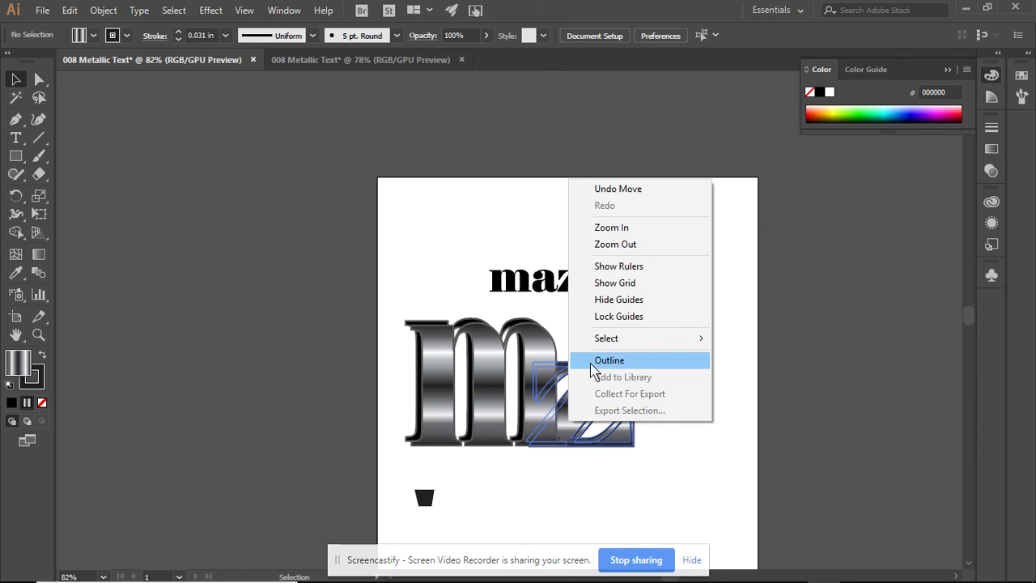
{"action": "left_click", "coordinate": [563, 441]}
{"action": "left_click", "coordinate": [593, 394]}
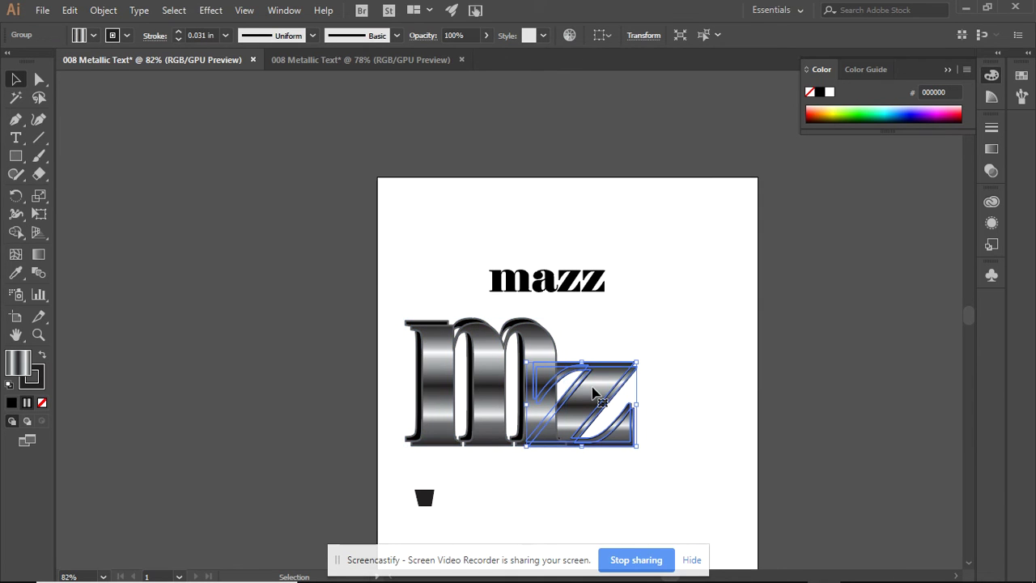
{"action": "right_click", "coordinate": [592, 392]}
{"action": "mouse_move", "coordinate": [633, 324]}
{"action": "mouse_move", "coordinate": [675, 313]}
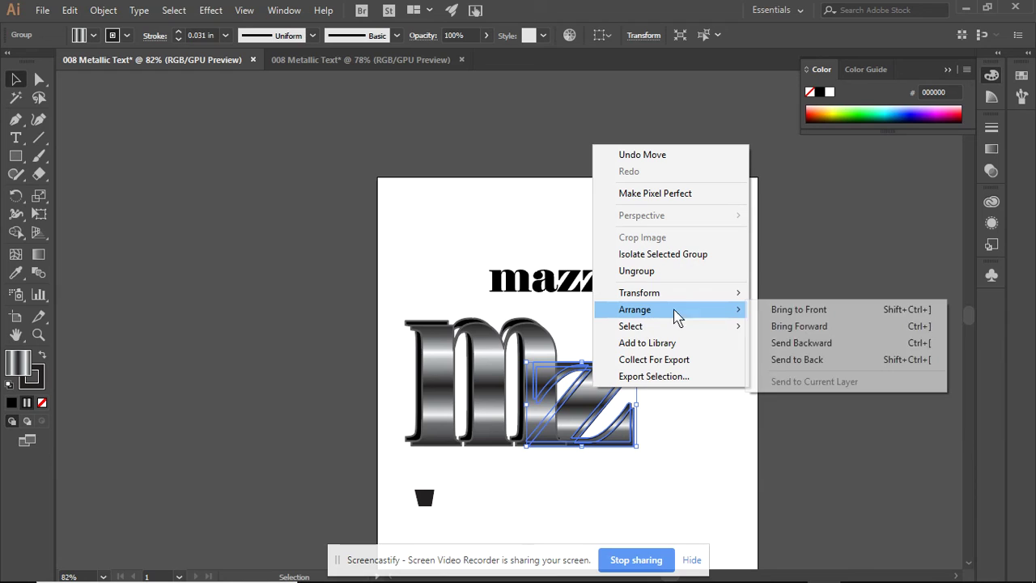
{"action": "left_click", "coordinate": [814, 310]}
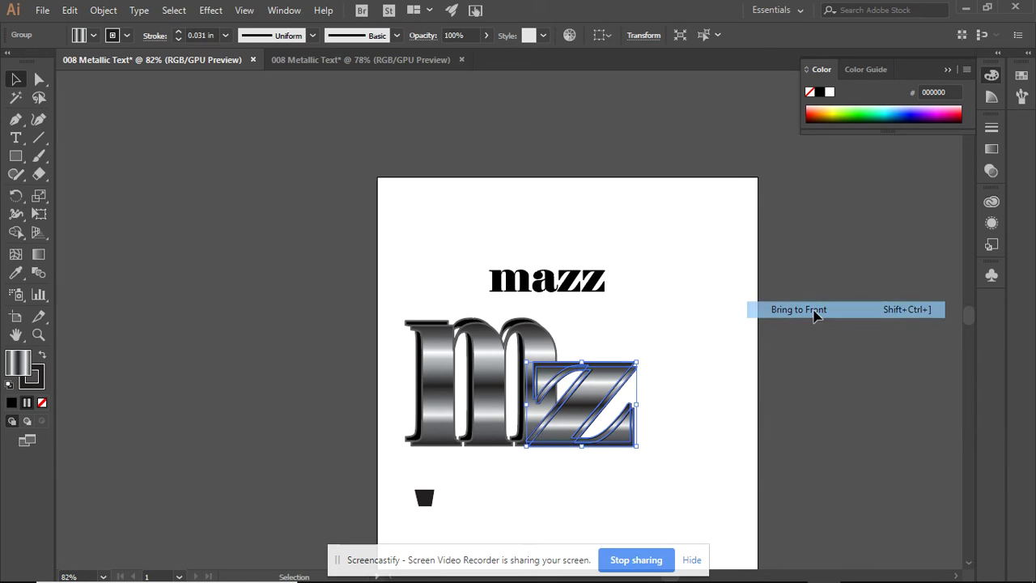
{"action": "left_click", "coordinate": [691, 475]}
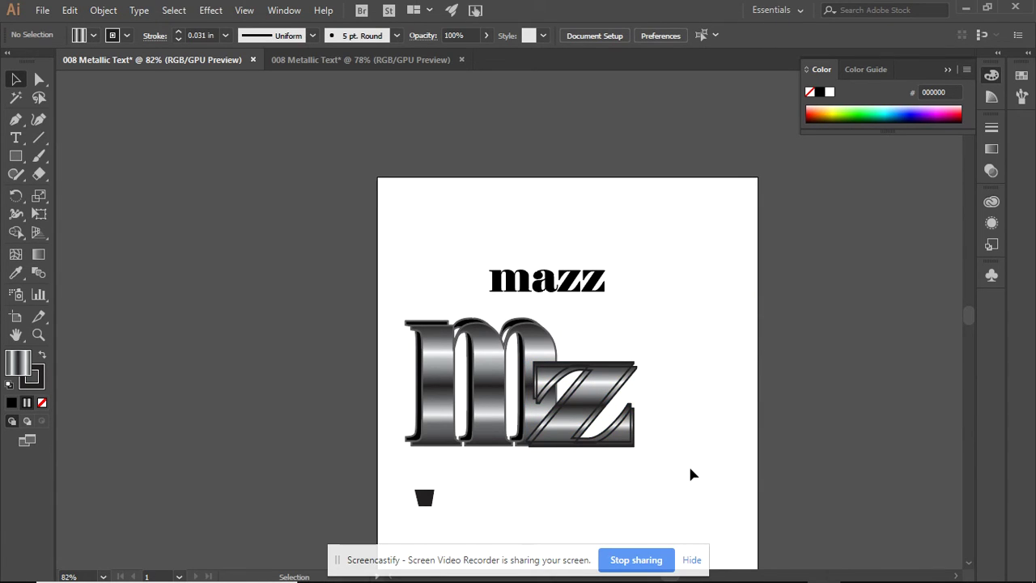